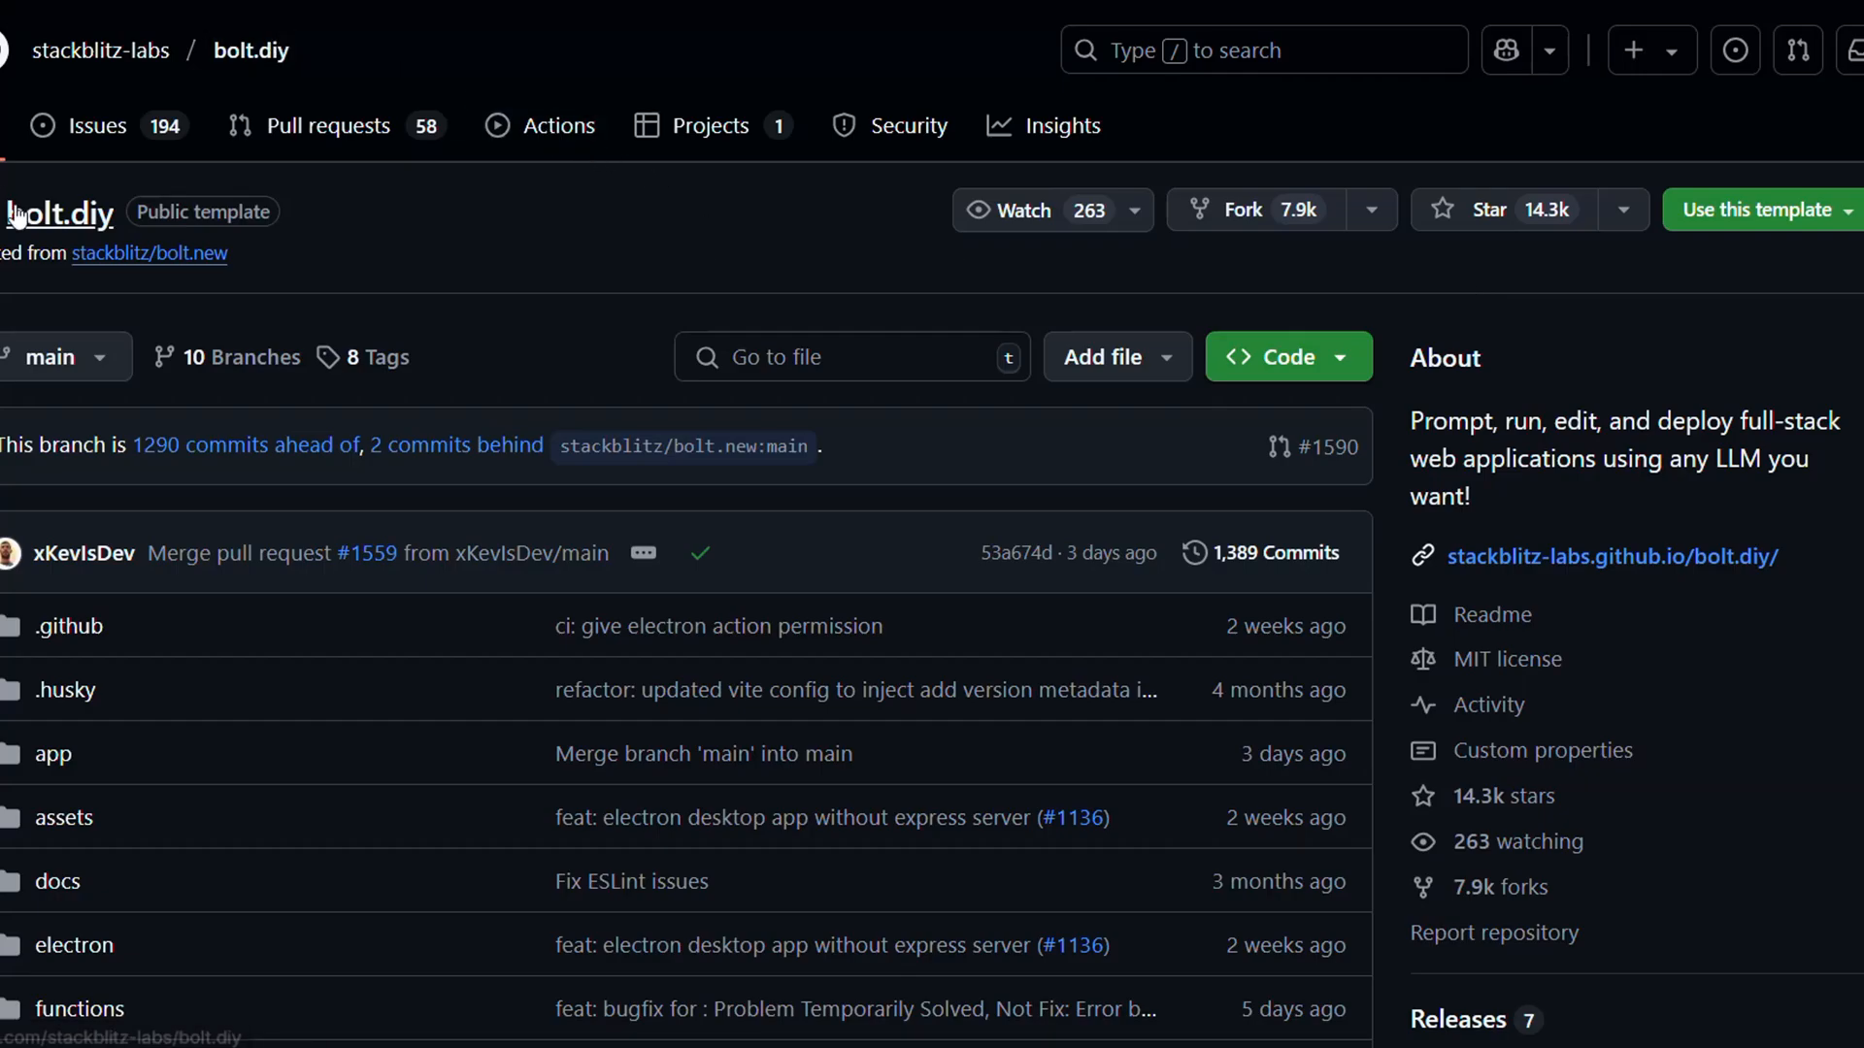
Show the bolt.diy repository's clone options on GitHub and open a command prompt in the Desktop\bolt folder.
{"action": "left_click", "coordinate": [1348, 369]}
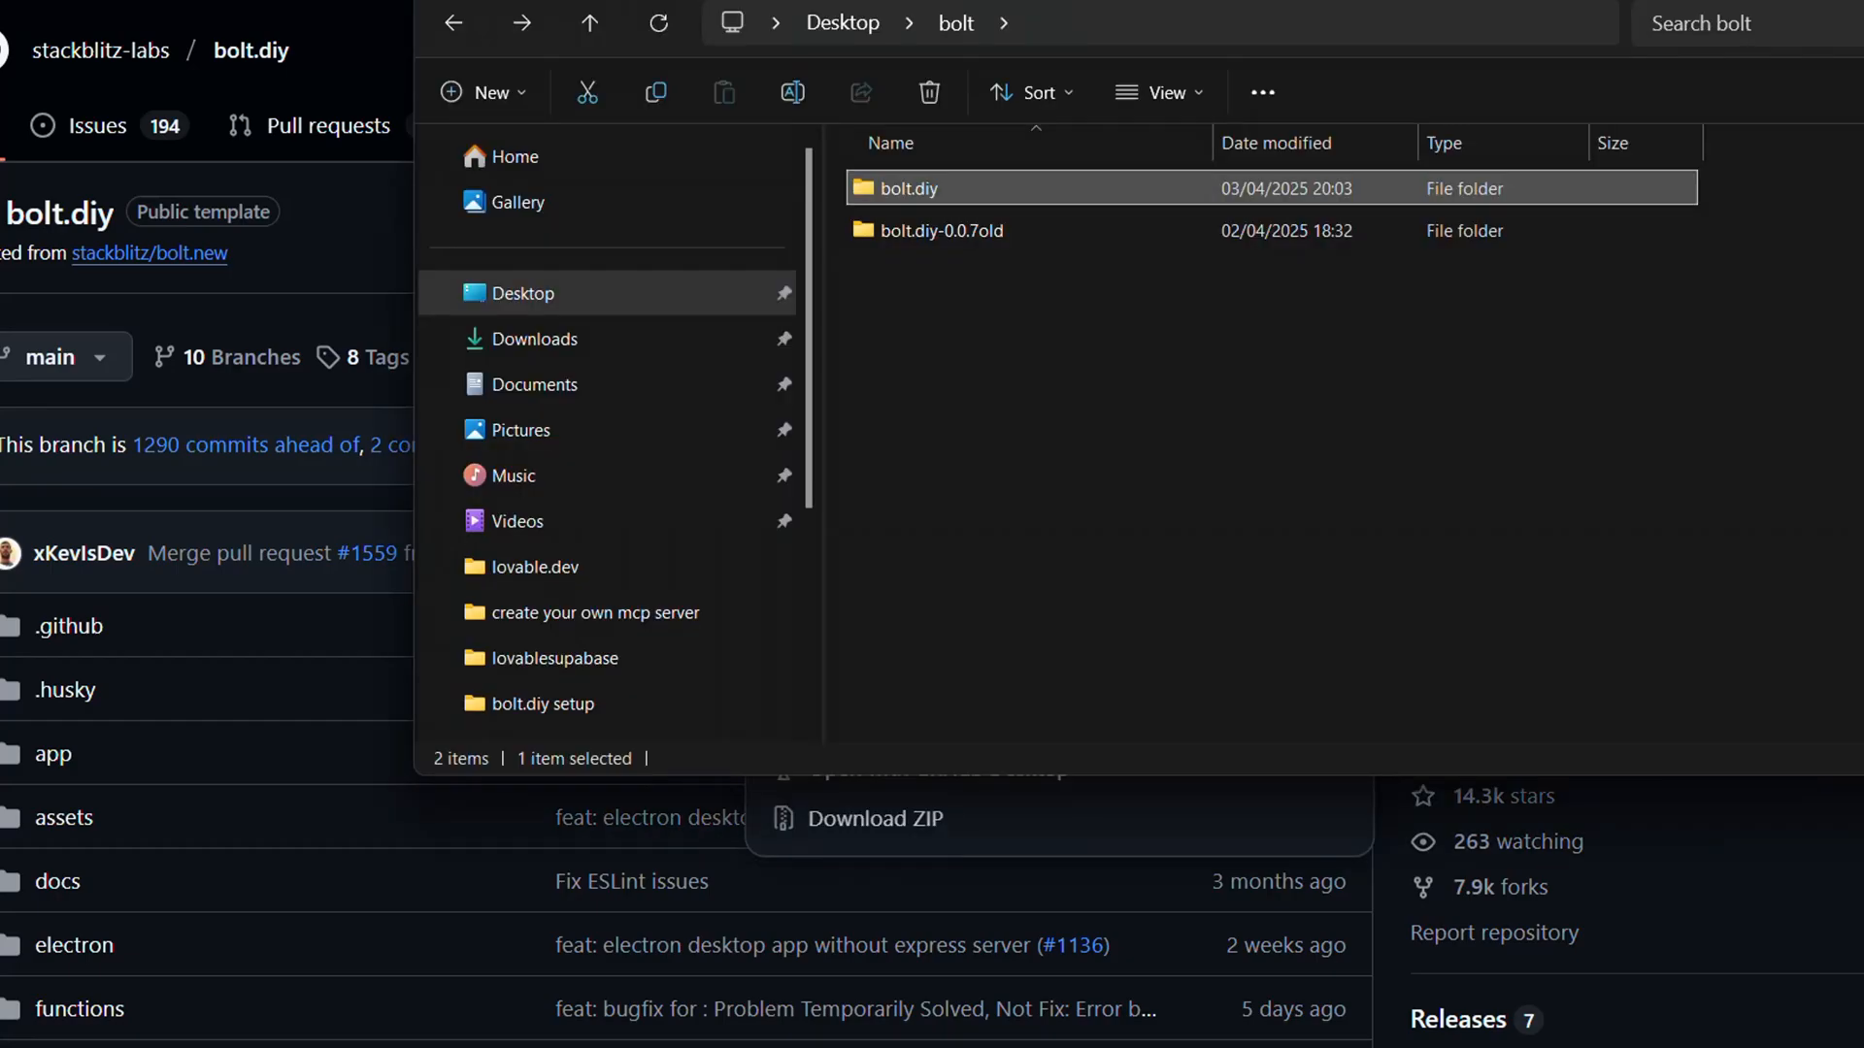
{"action": "left_click", "coordinate": [1109, 343]}
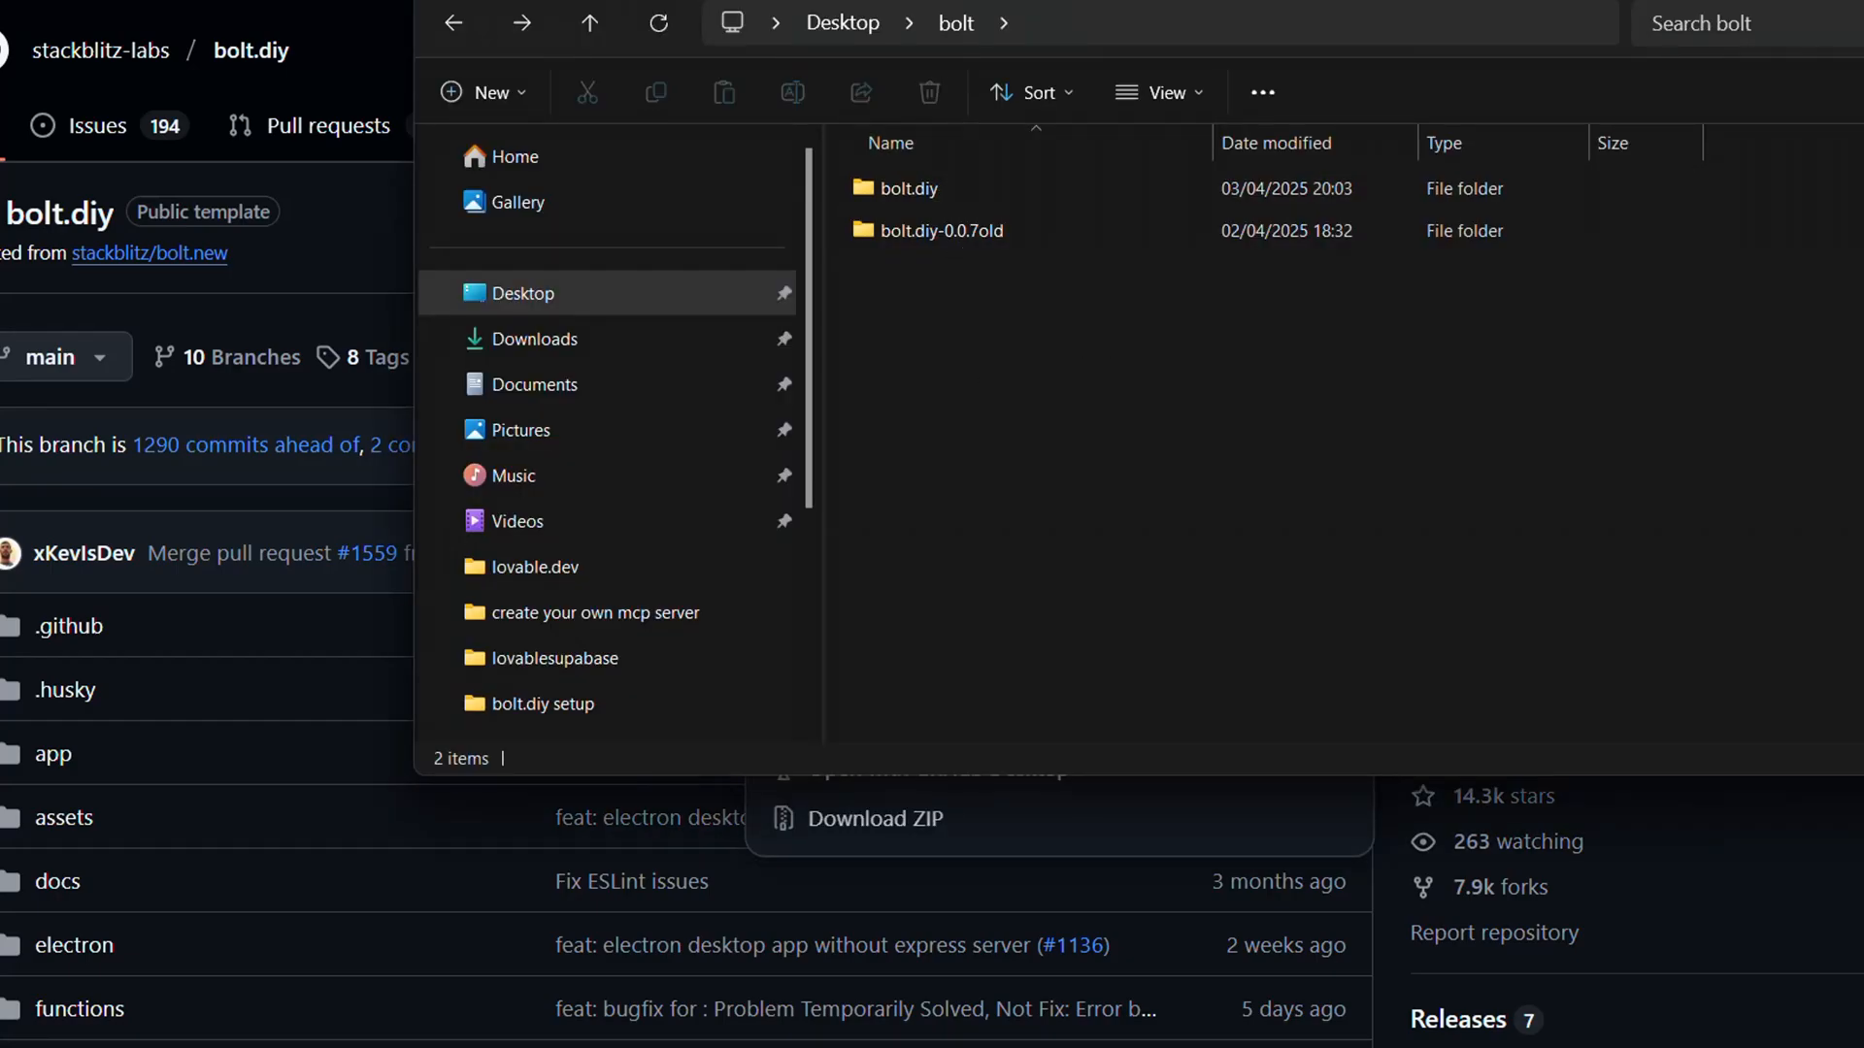
{"action": "left_click", "coordinate": [1142, 27]}
{"action": "type", "text": "cmd"}
{"action": "key", "text": "Return"}
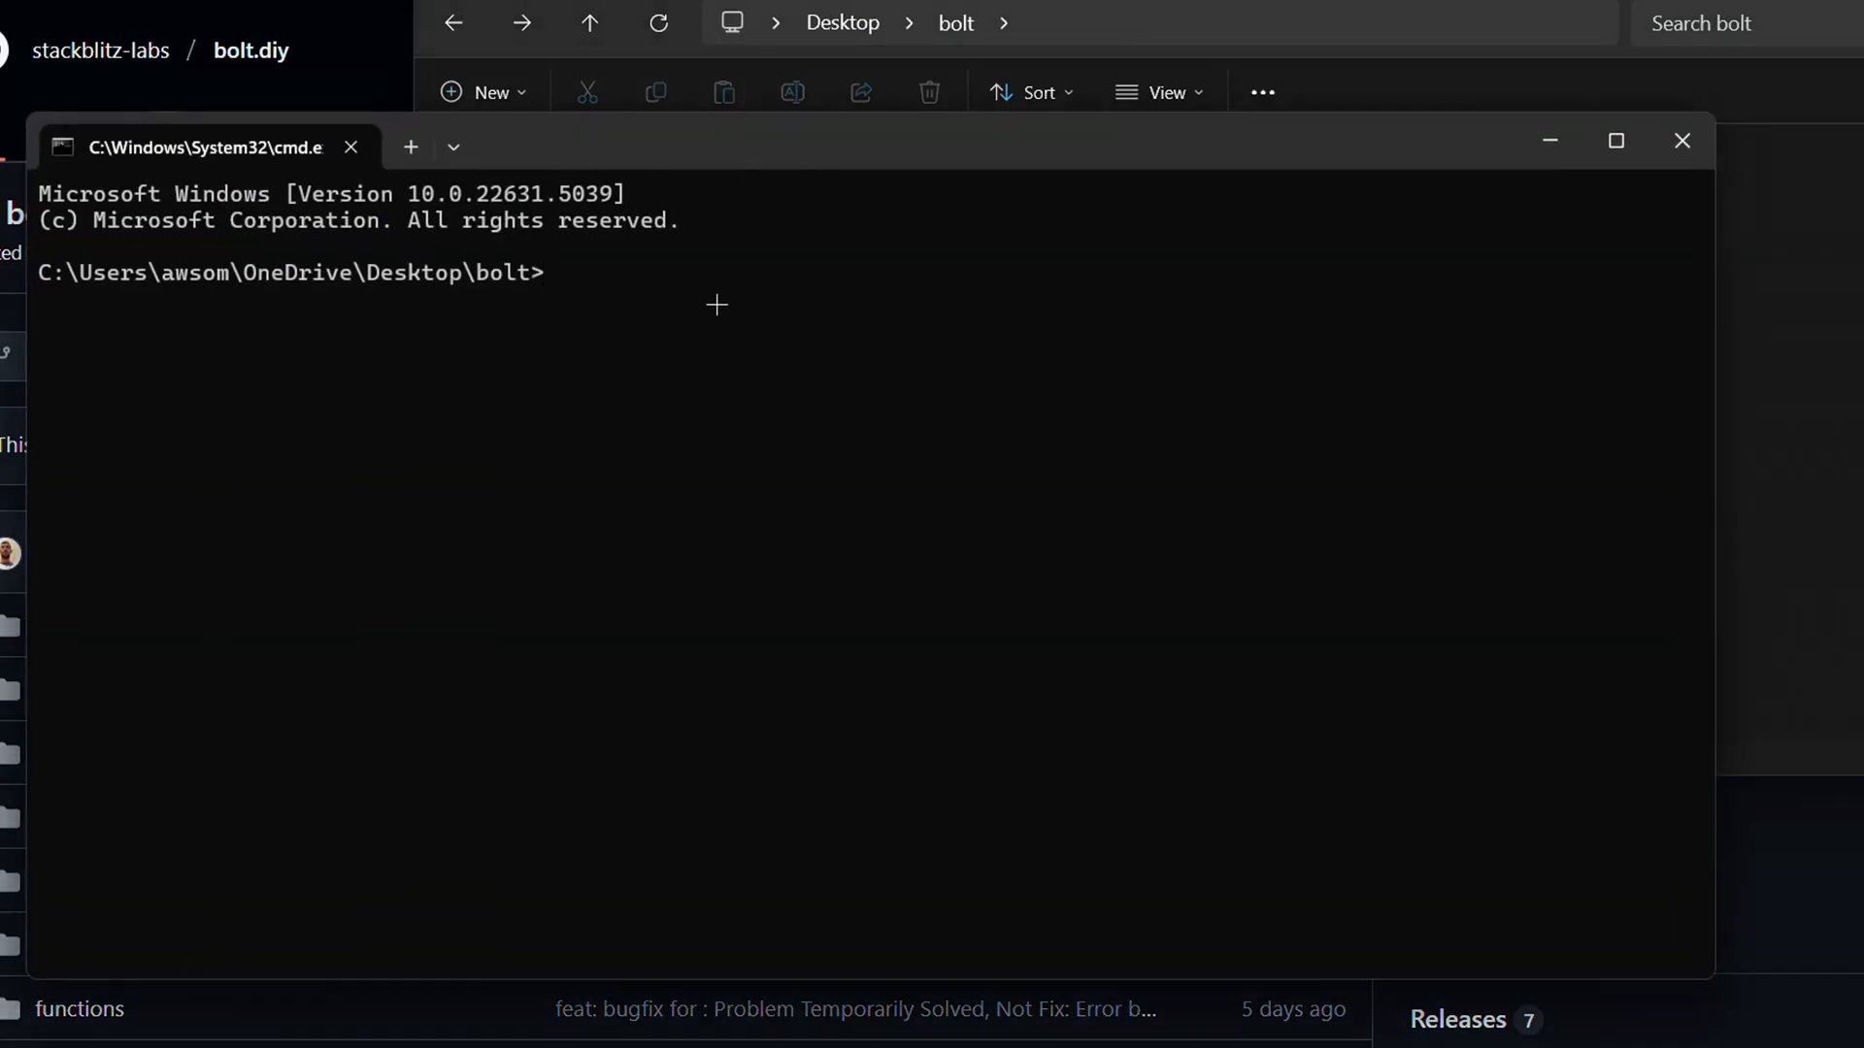
{"action": "type", "text": "git clone"}
{"action": "type", "text": "https://github.com/stackblitz-labs/bolt.diy.git"}
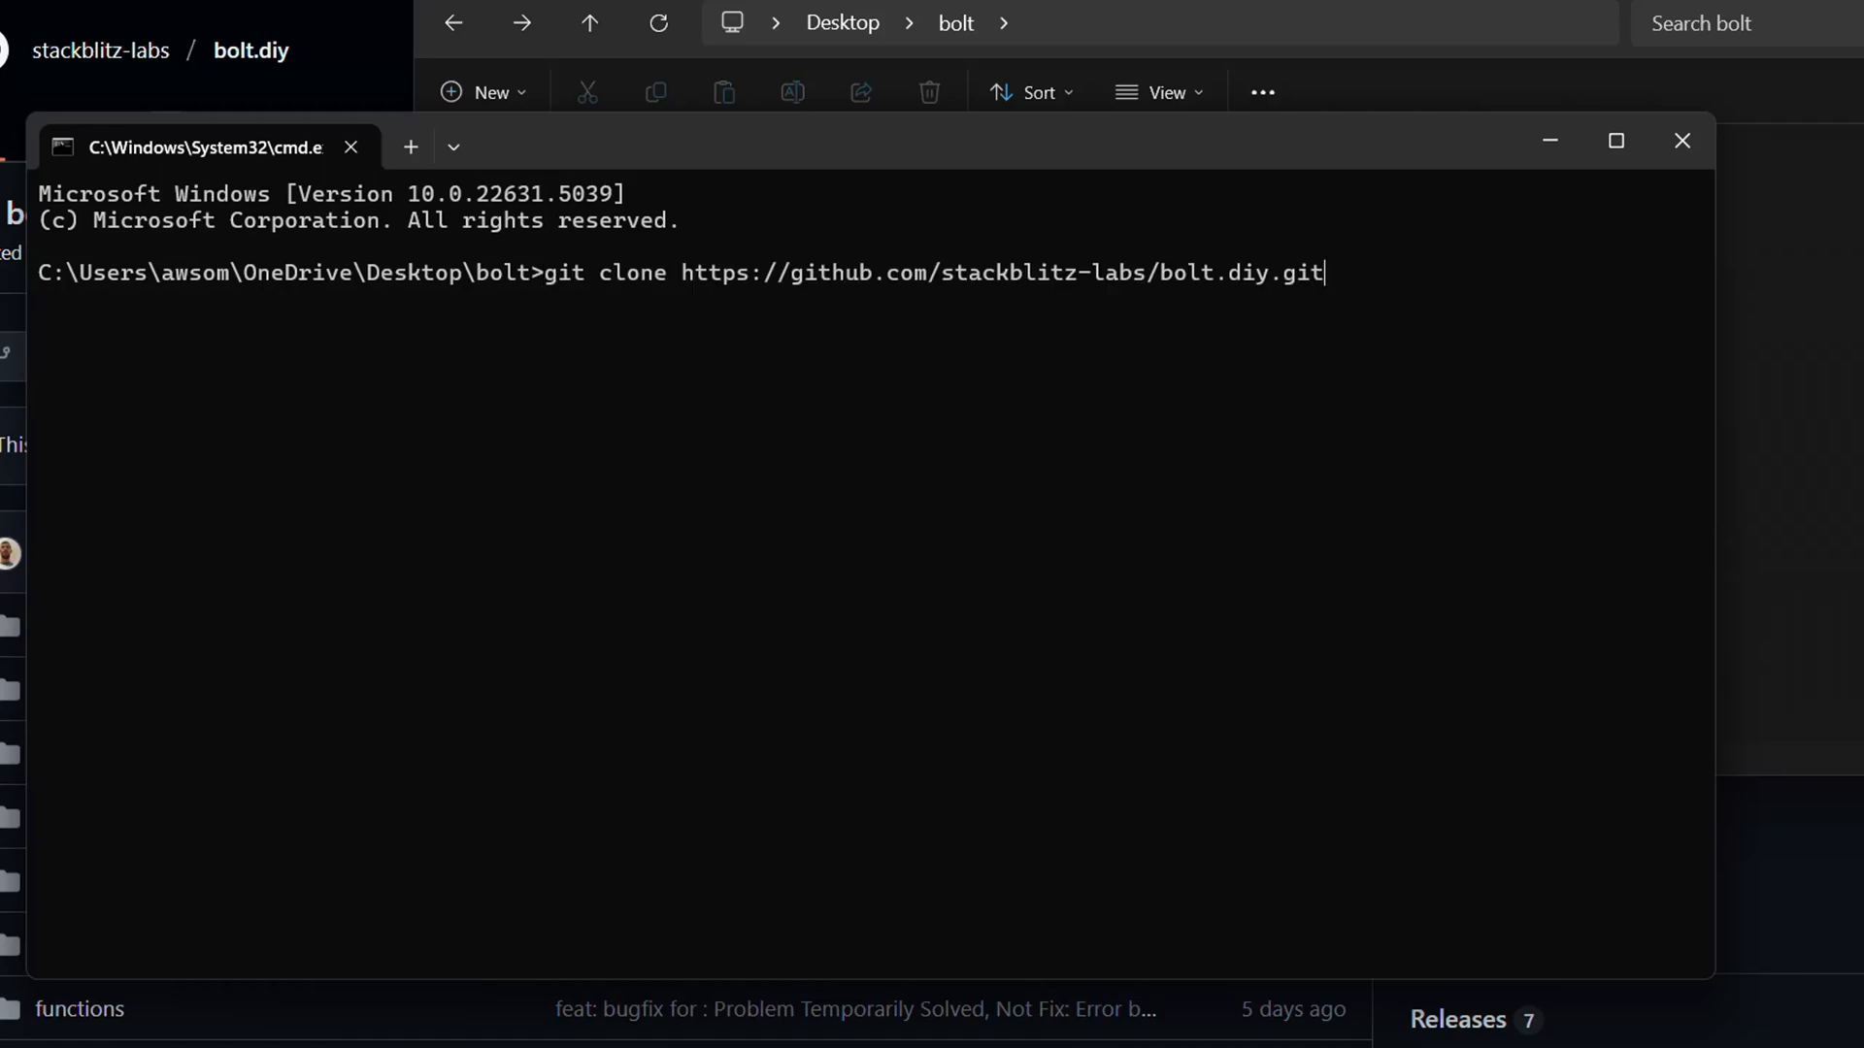
{"action": "left_click", "coordinate": [1687, 145]}
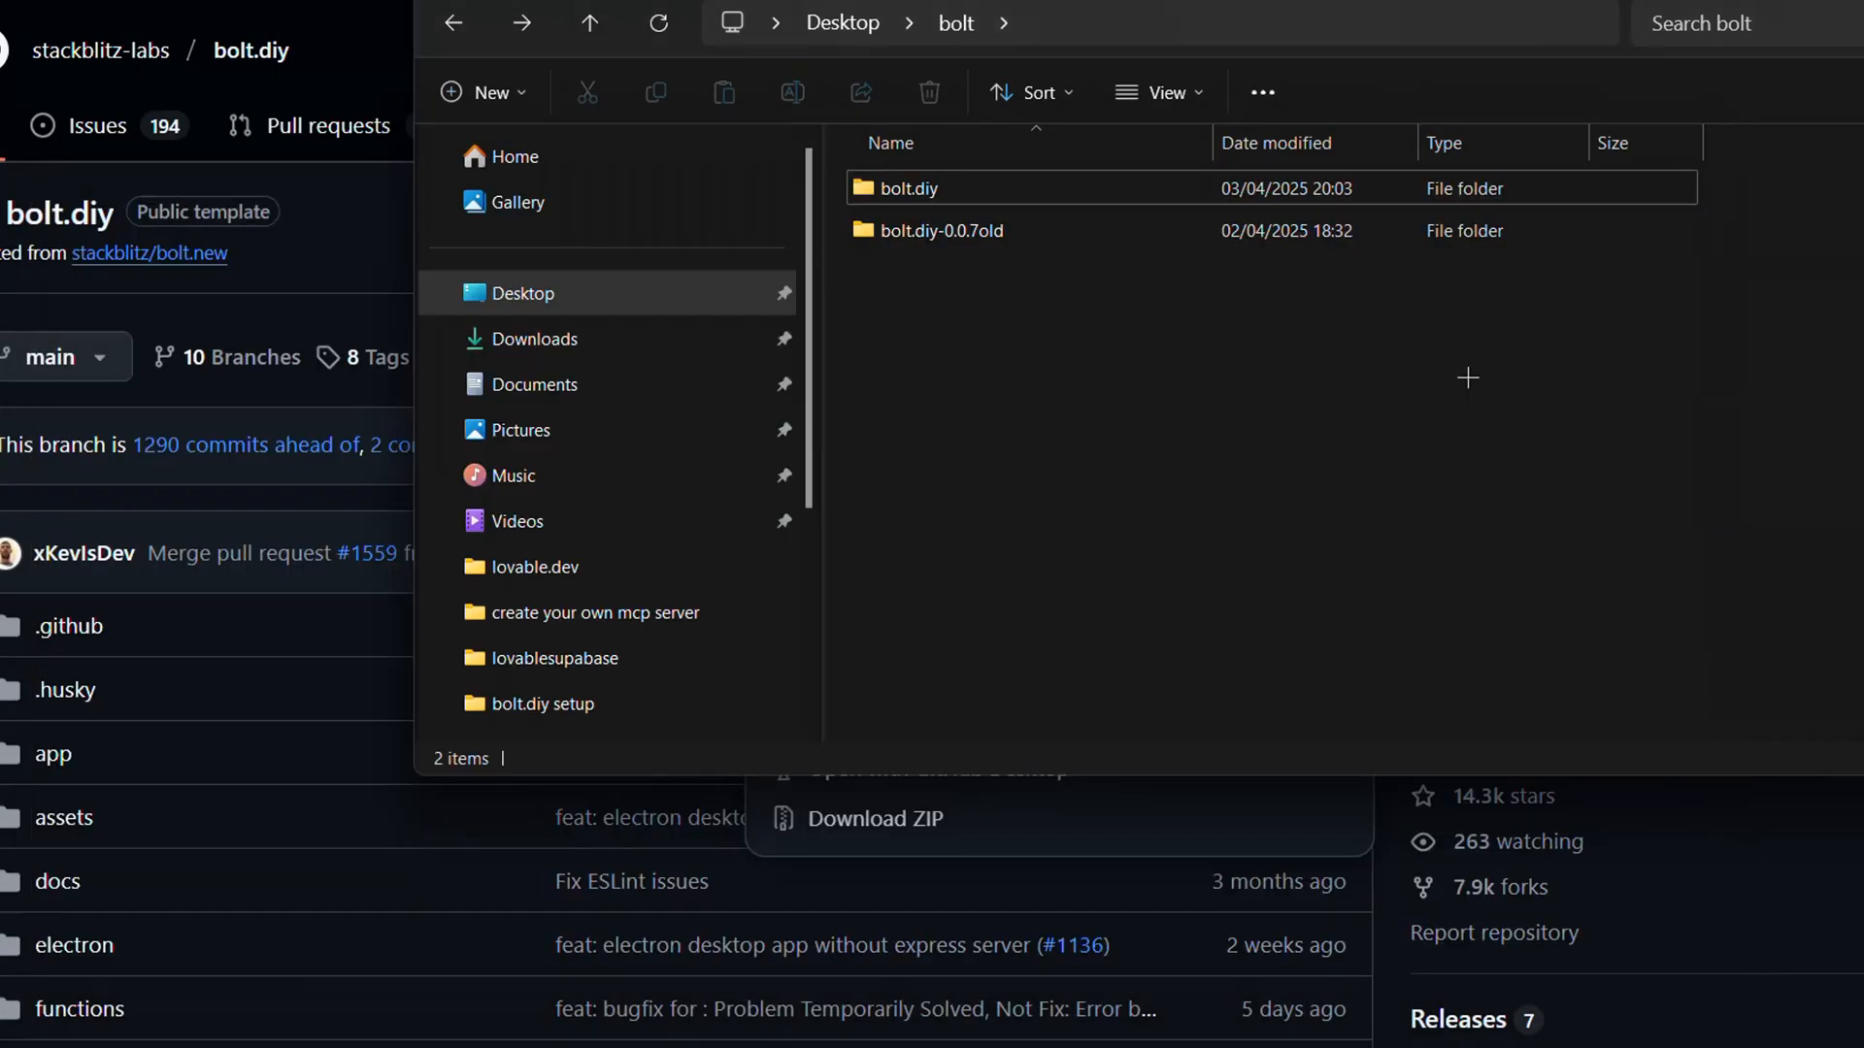
Open the bolt.diy folder inside the bolt folder and start a command prompt there.
{"action": "double_click", "coordinate": [942, 188]}
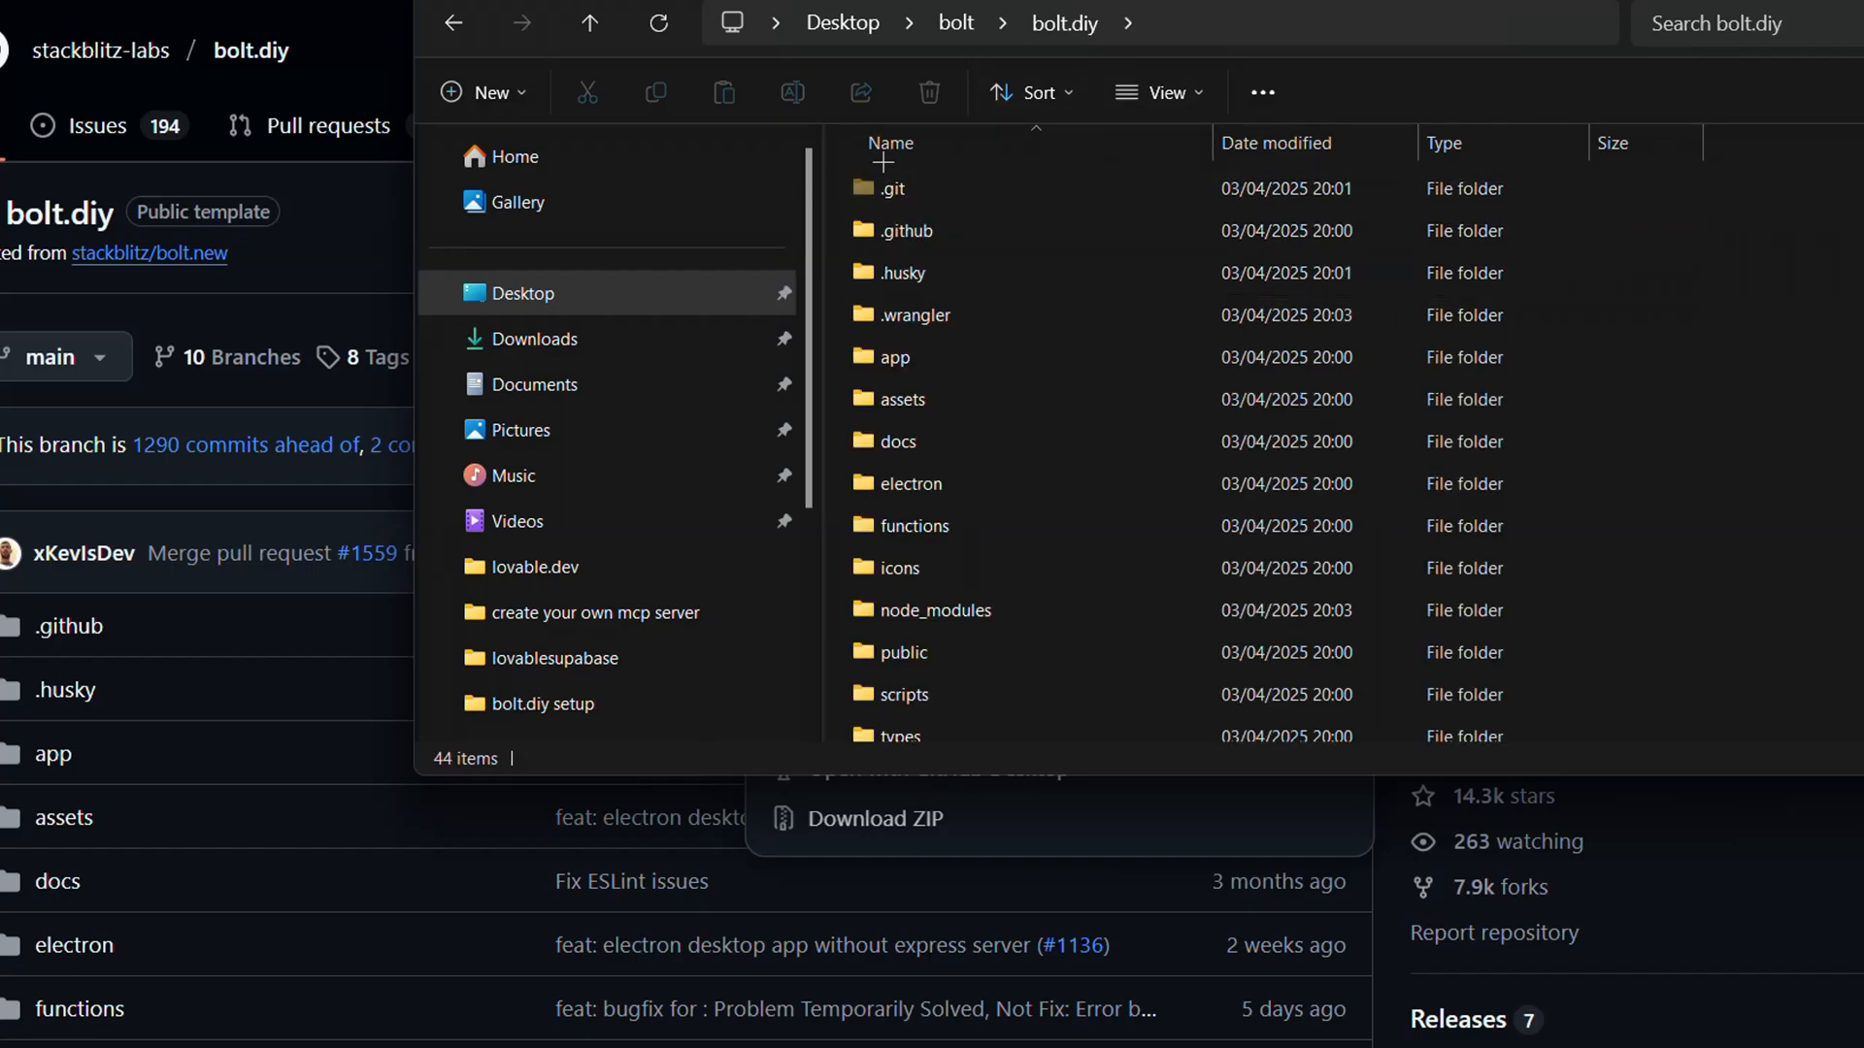
{"action": "left_click", "coordinate": [453, 22]}
{"action": "double_click", "coordinate": [890, 189]}
{"action": "left_click", "coordinate": [1277, 26]}
{"action": "type", "text": "cmd"}
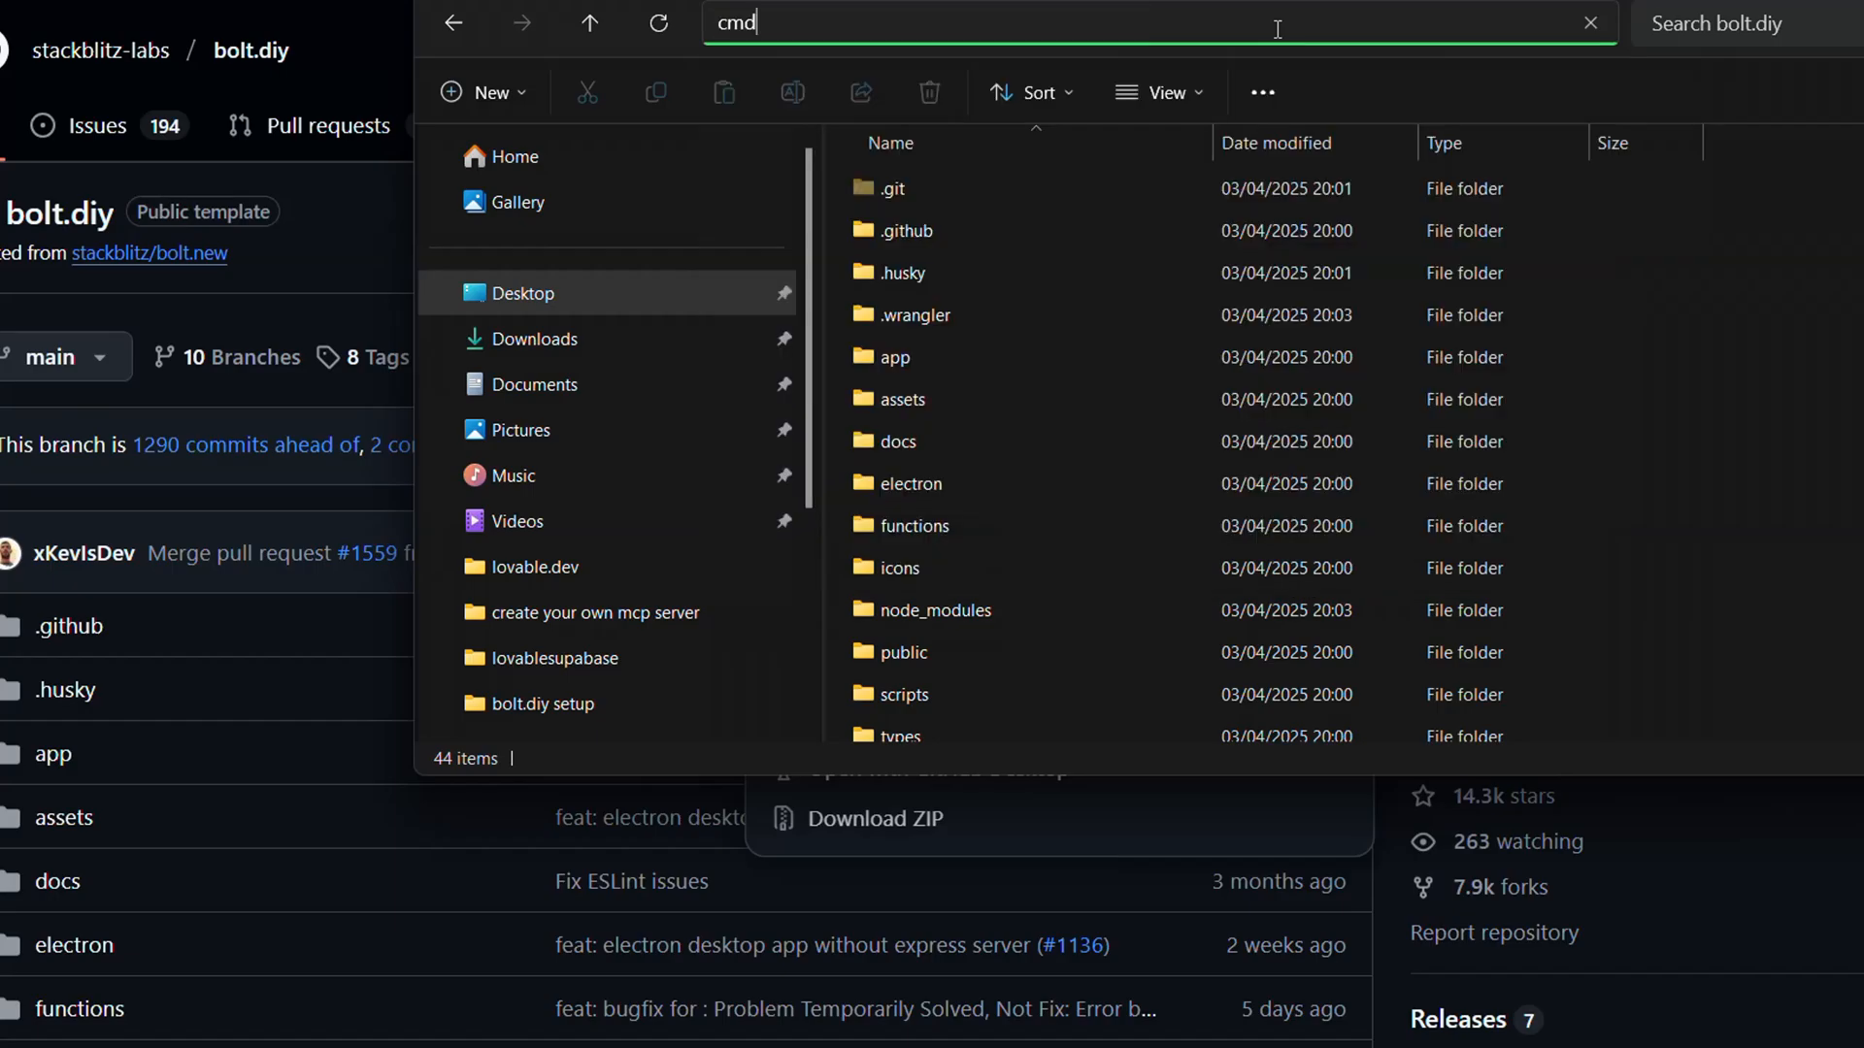
{"action": "key", "text": "Return"}
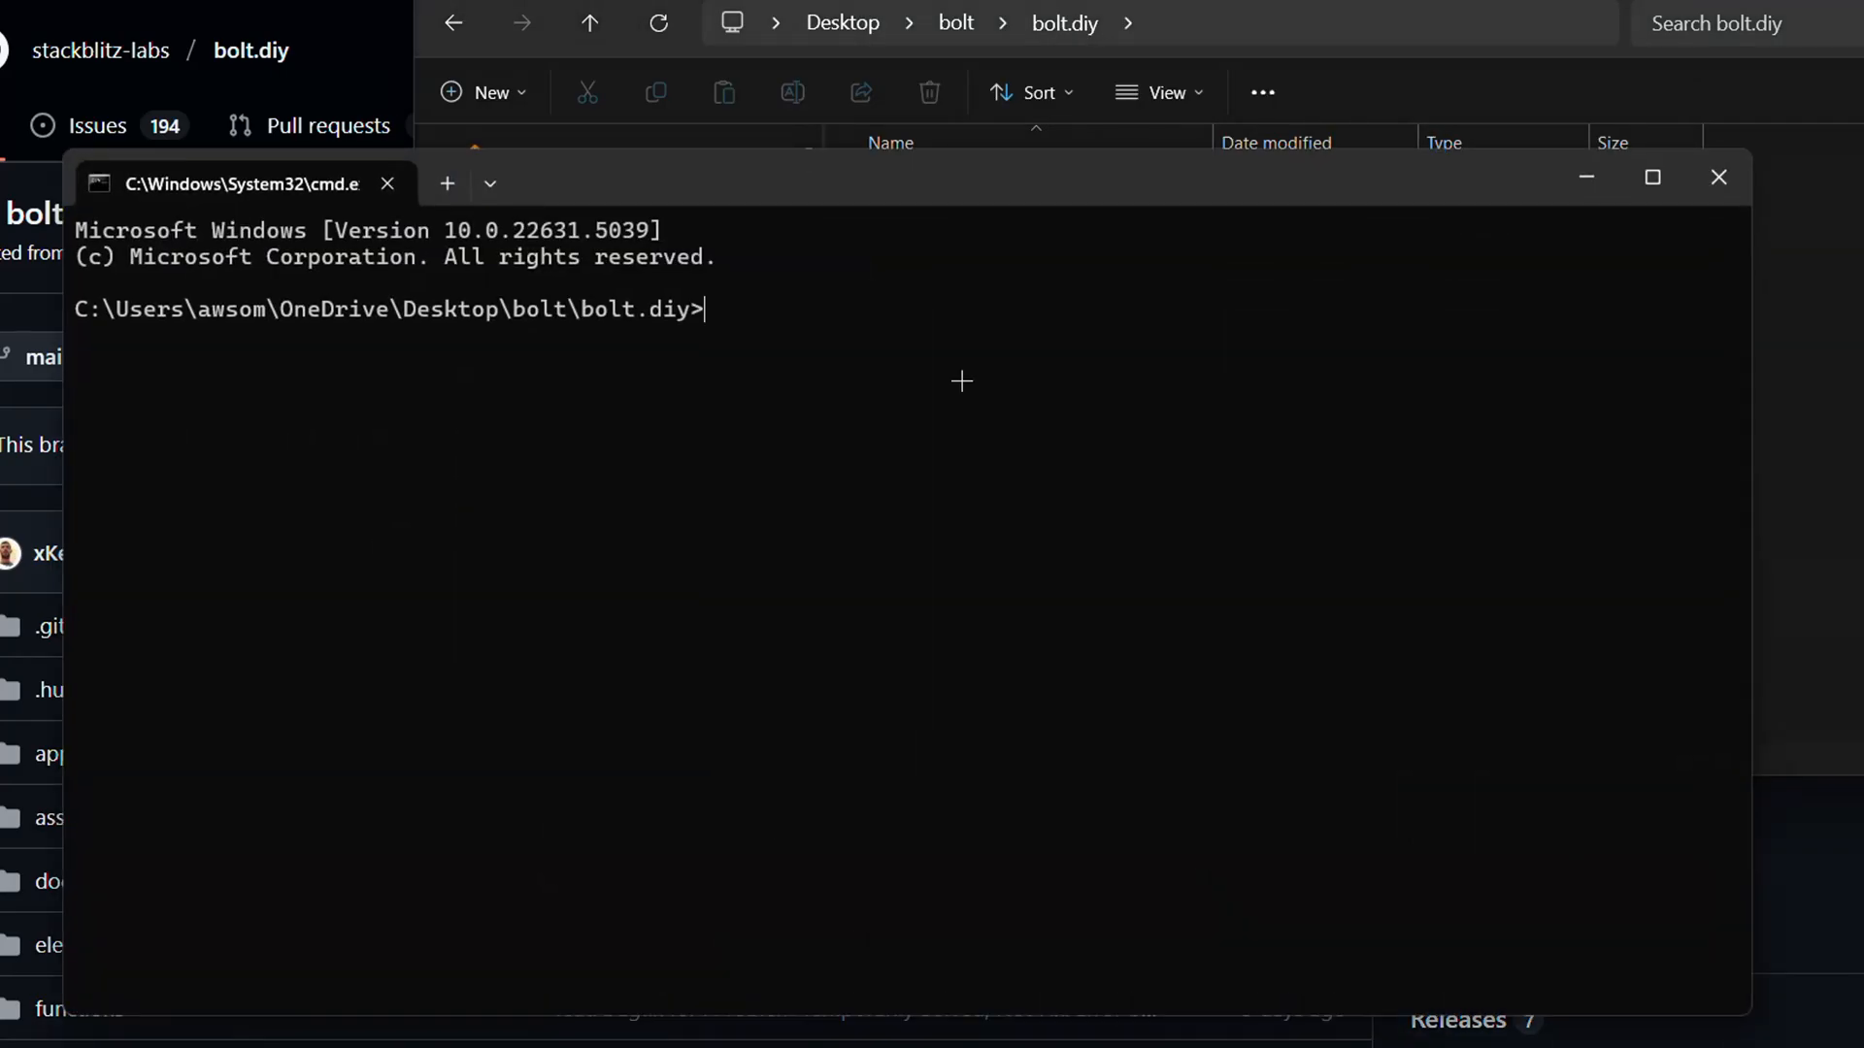
Write pnpm install at the prompt, and replace it with pnpm run dev.
{"action": "type", "text": "pnpm install"}
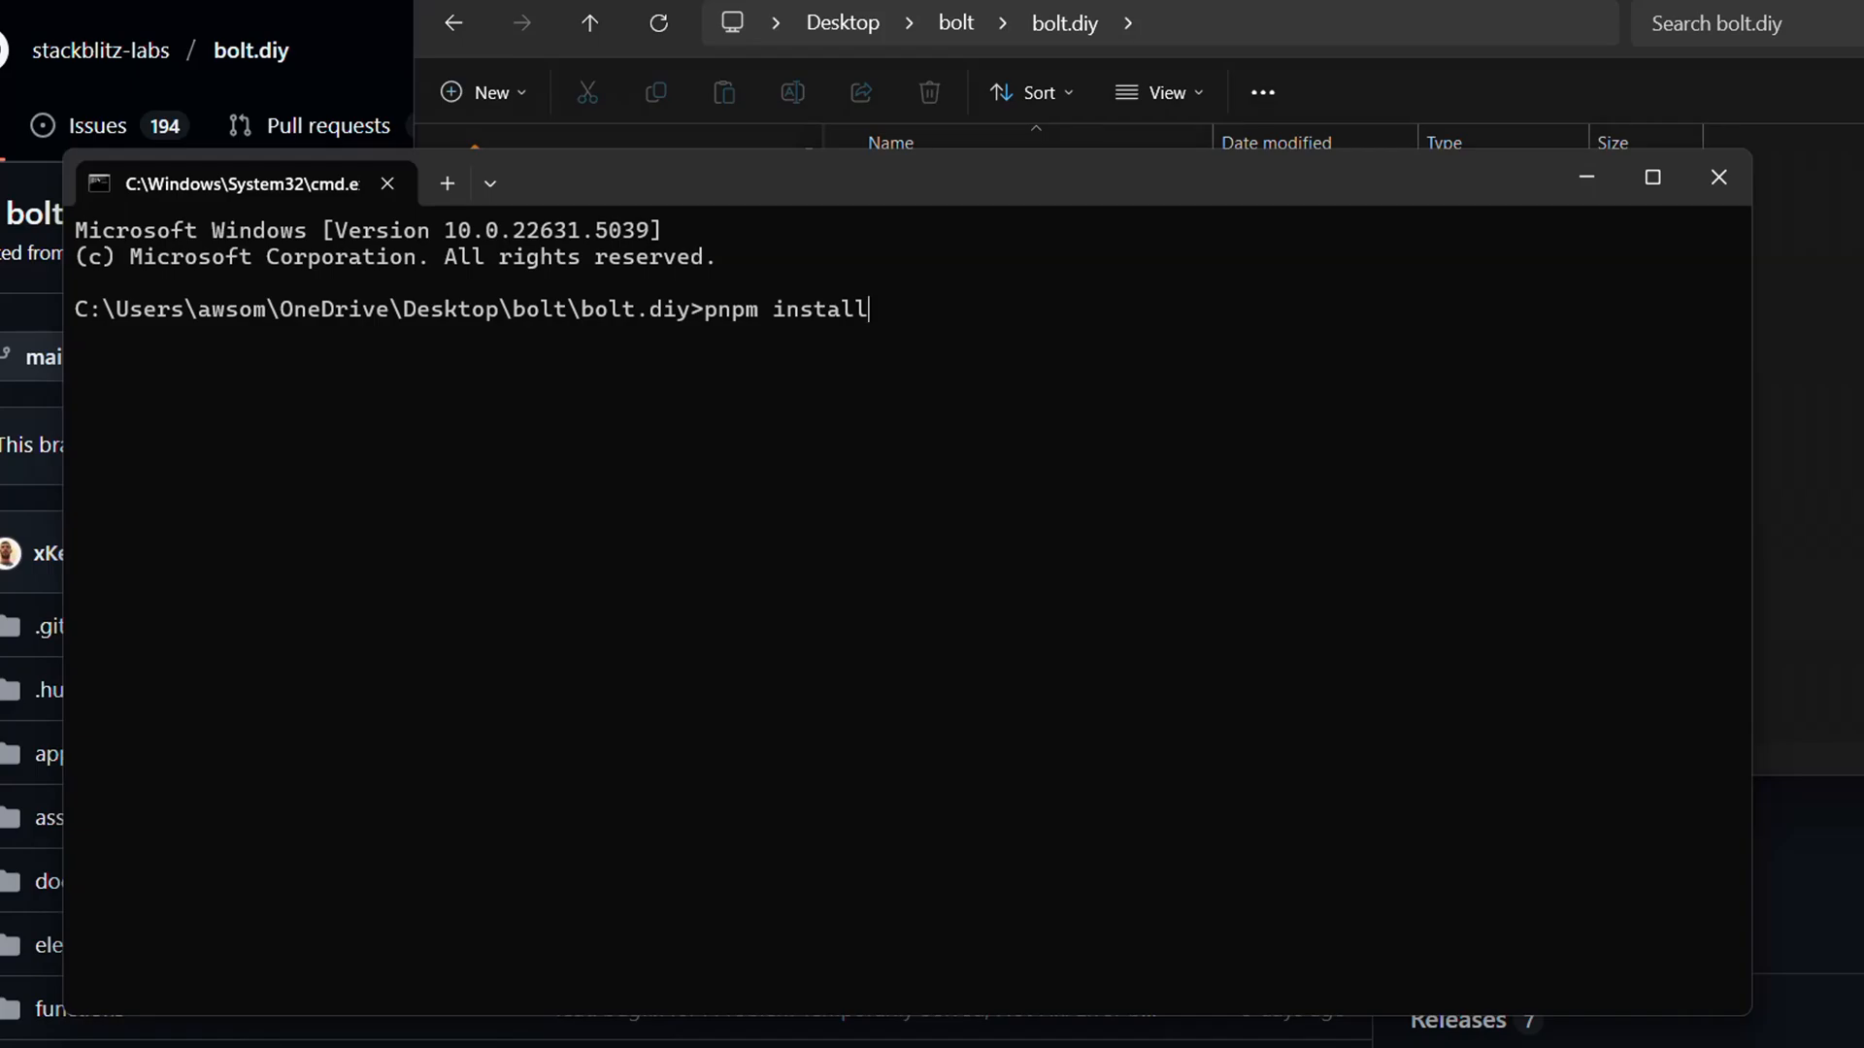
{"action": "key", "text": "BackSpace"}
{"action": "key", "text": "BackSpace"}
{"action": "key", "text": "BackSpace"}
{"action": "key", "text": "BackSpace"}
{"action": "key", "text": "BackSpace"}
{"action": "key", "text": "BackSpace"}
{"action": "key", "text": "BackSpace"}
{"action": "type", "text": "run dev"}
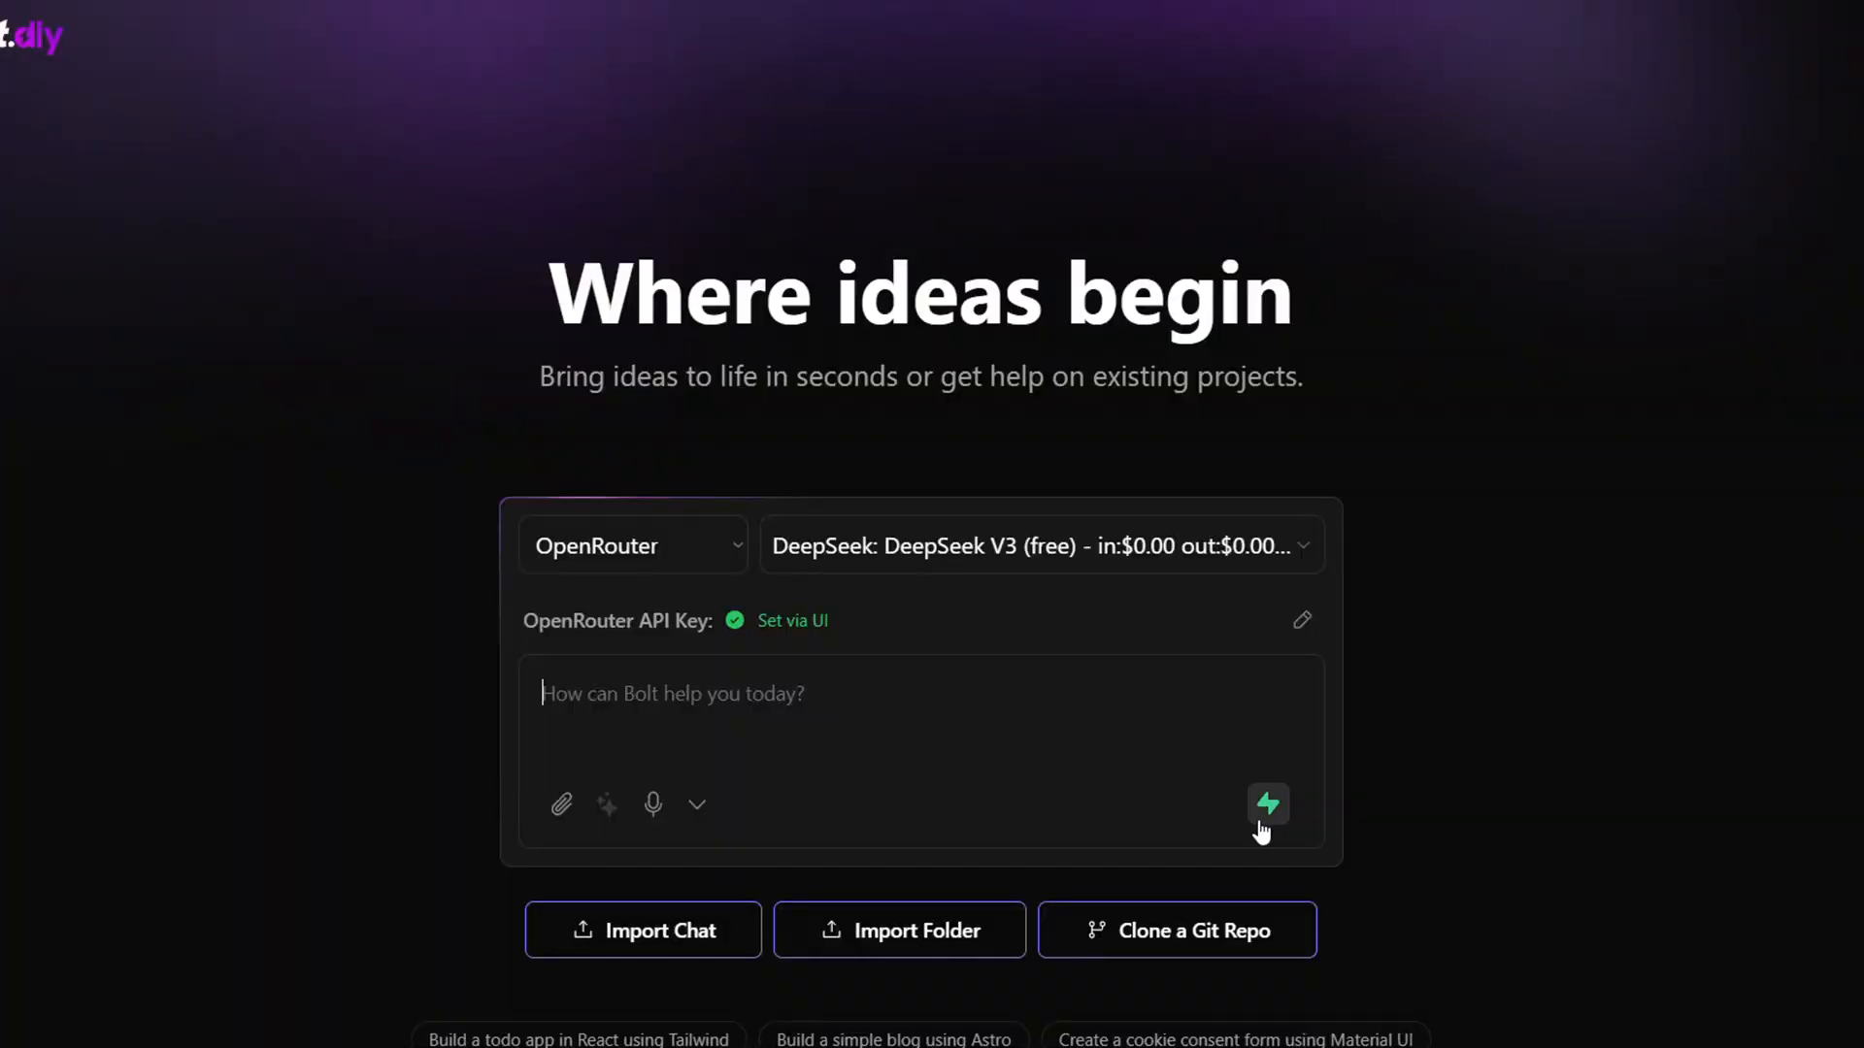
Start the Supabase connection in bolt.diy and go to the access tokens in the Supabase account preferences.
{"action": "left_click", "coordinate": [1267, 803]}
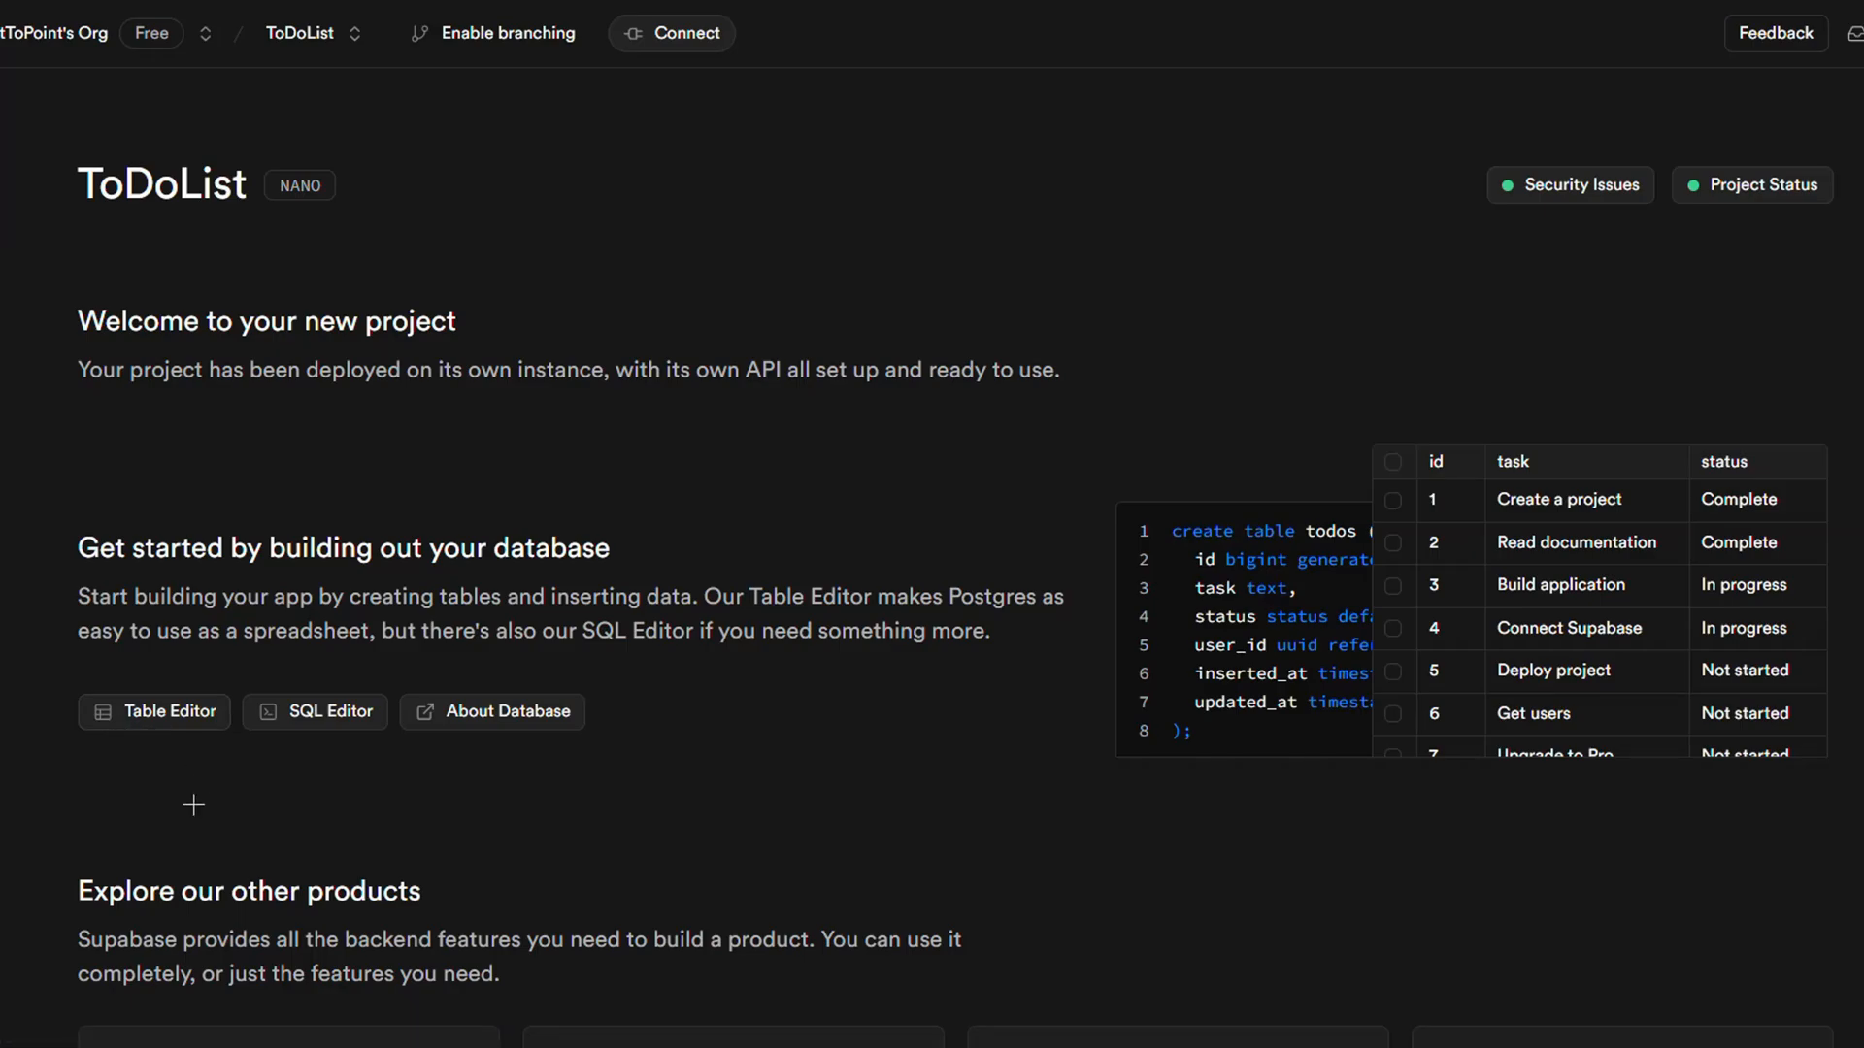
{"action": "mouse_move", "coordinate": [15, 909]}
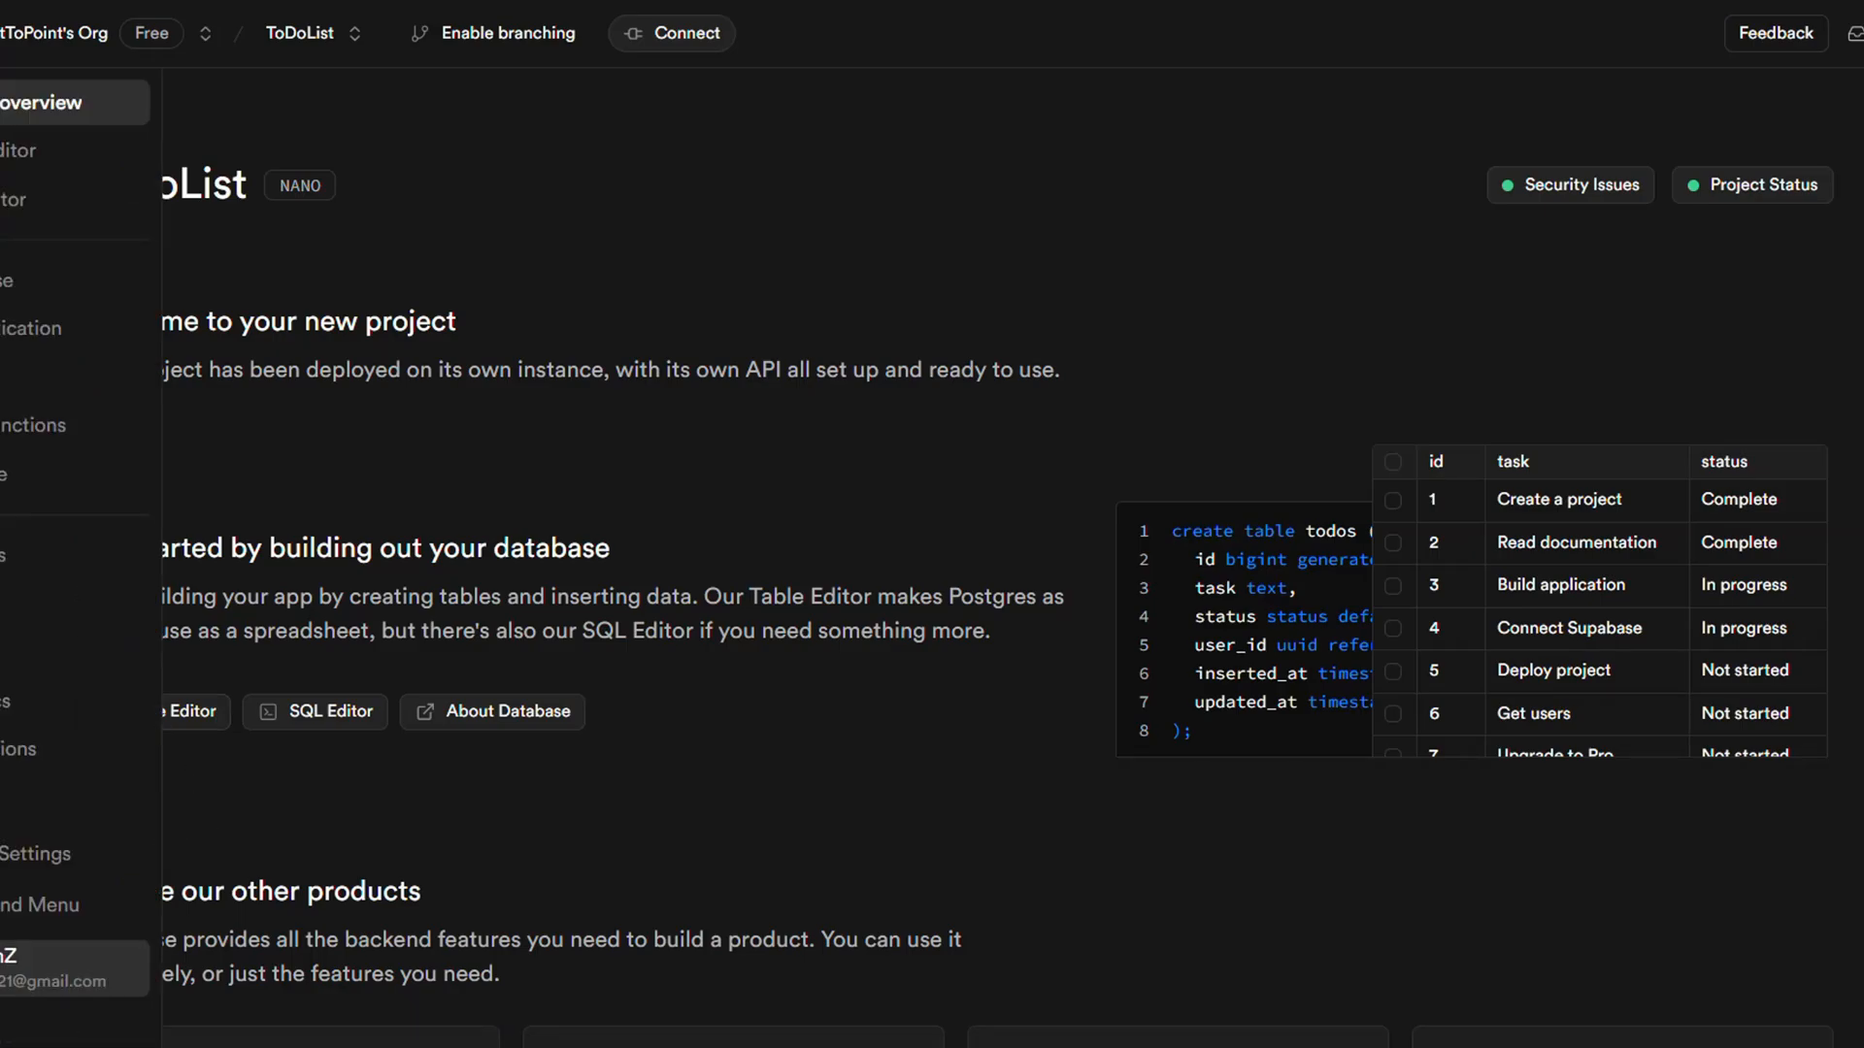
{"action": "left_click", "coordinate": [58, 967]}
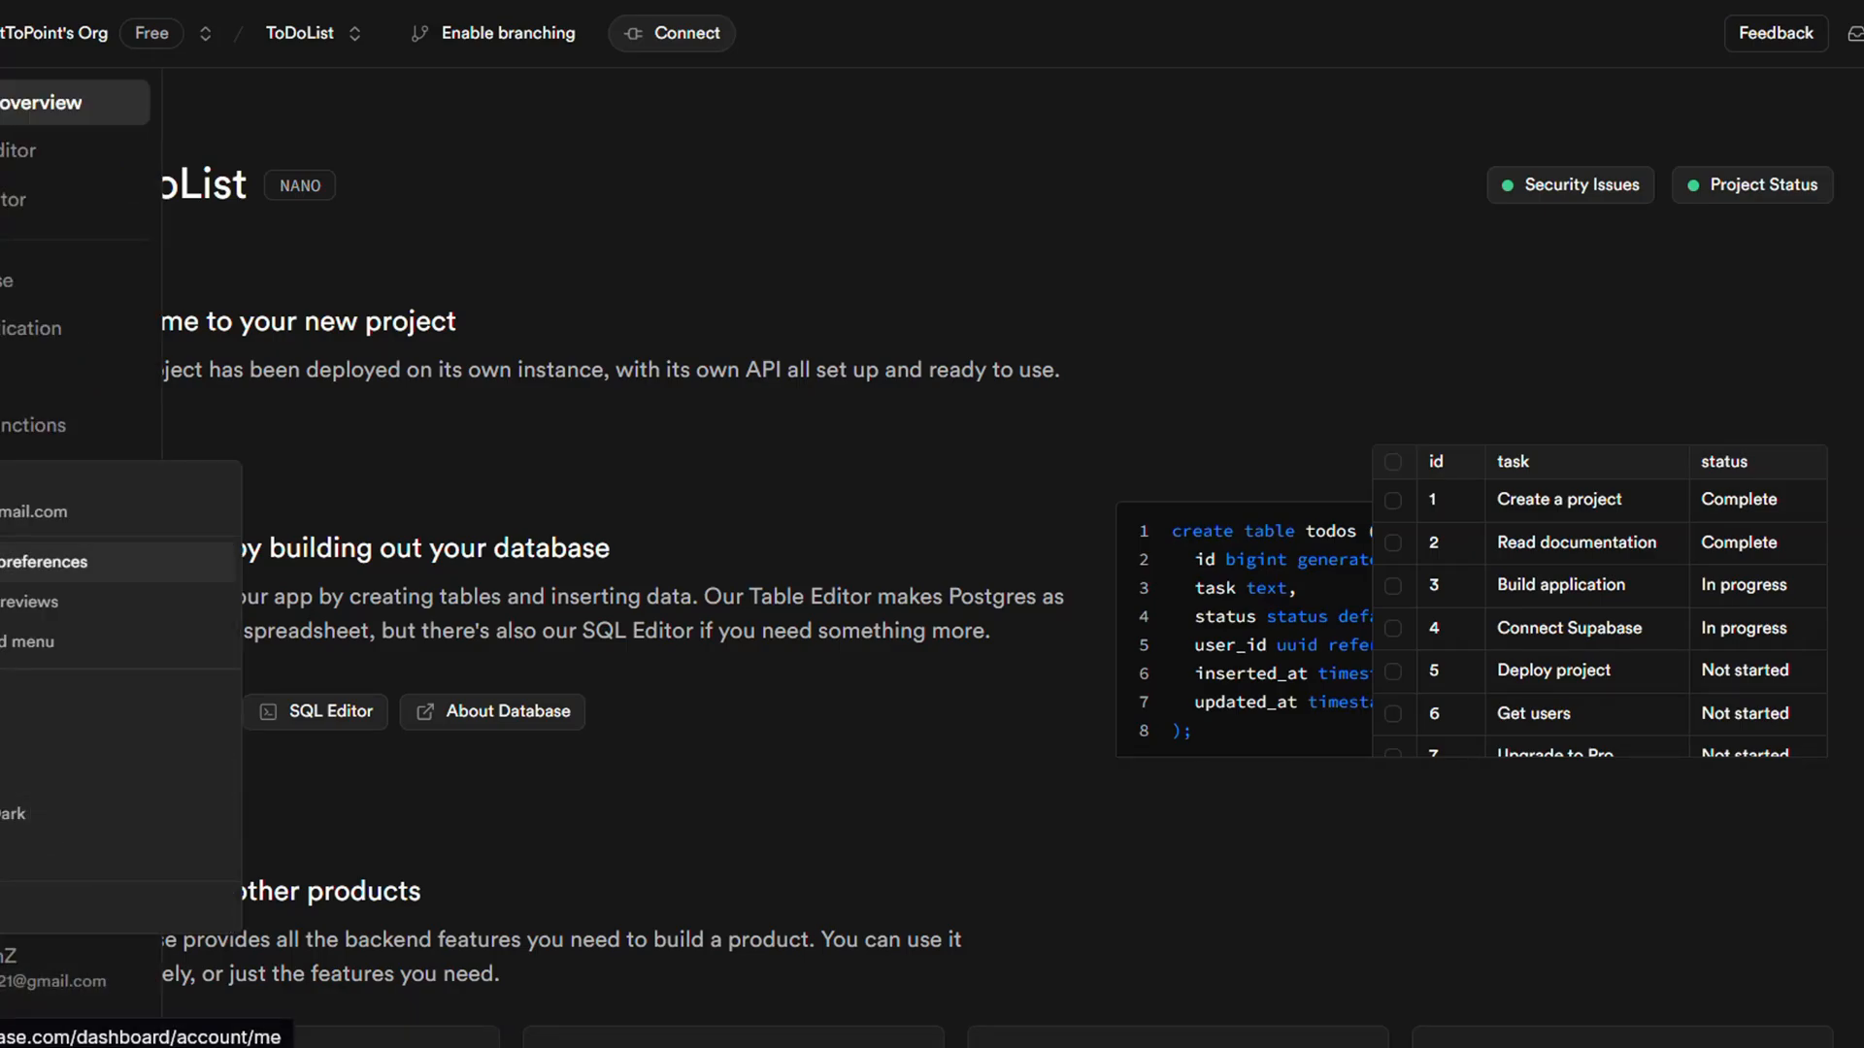
{"action": "left_click", "coordinate": [43, 561]}
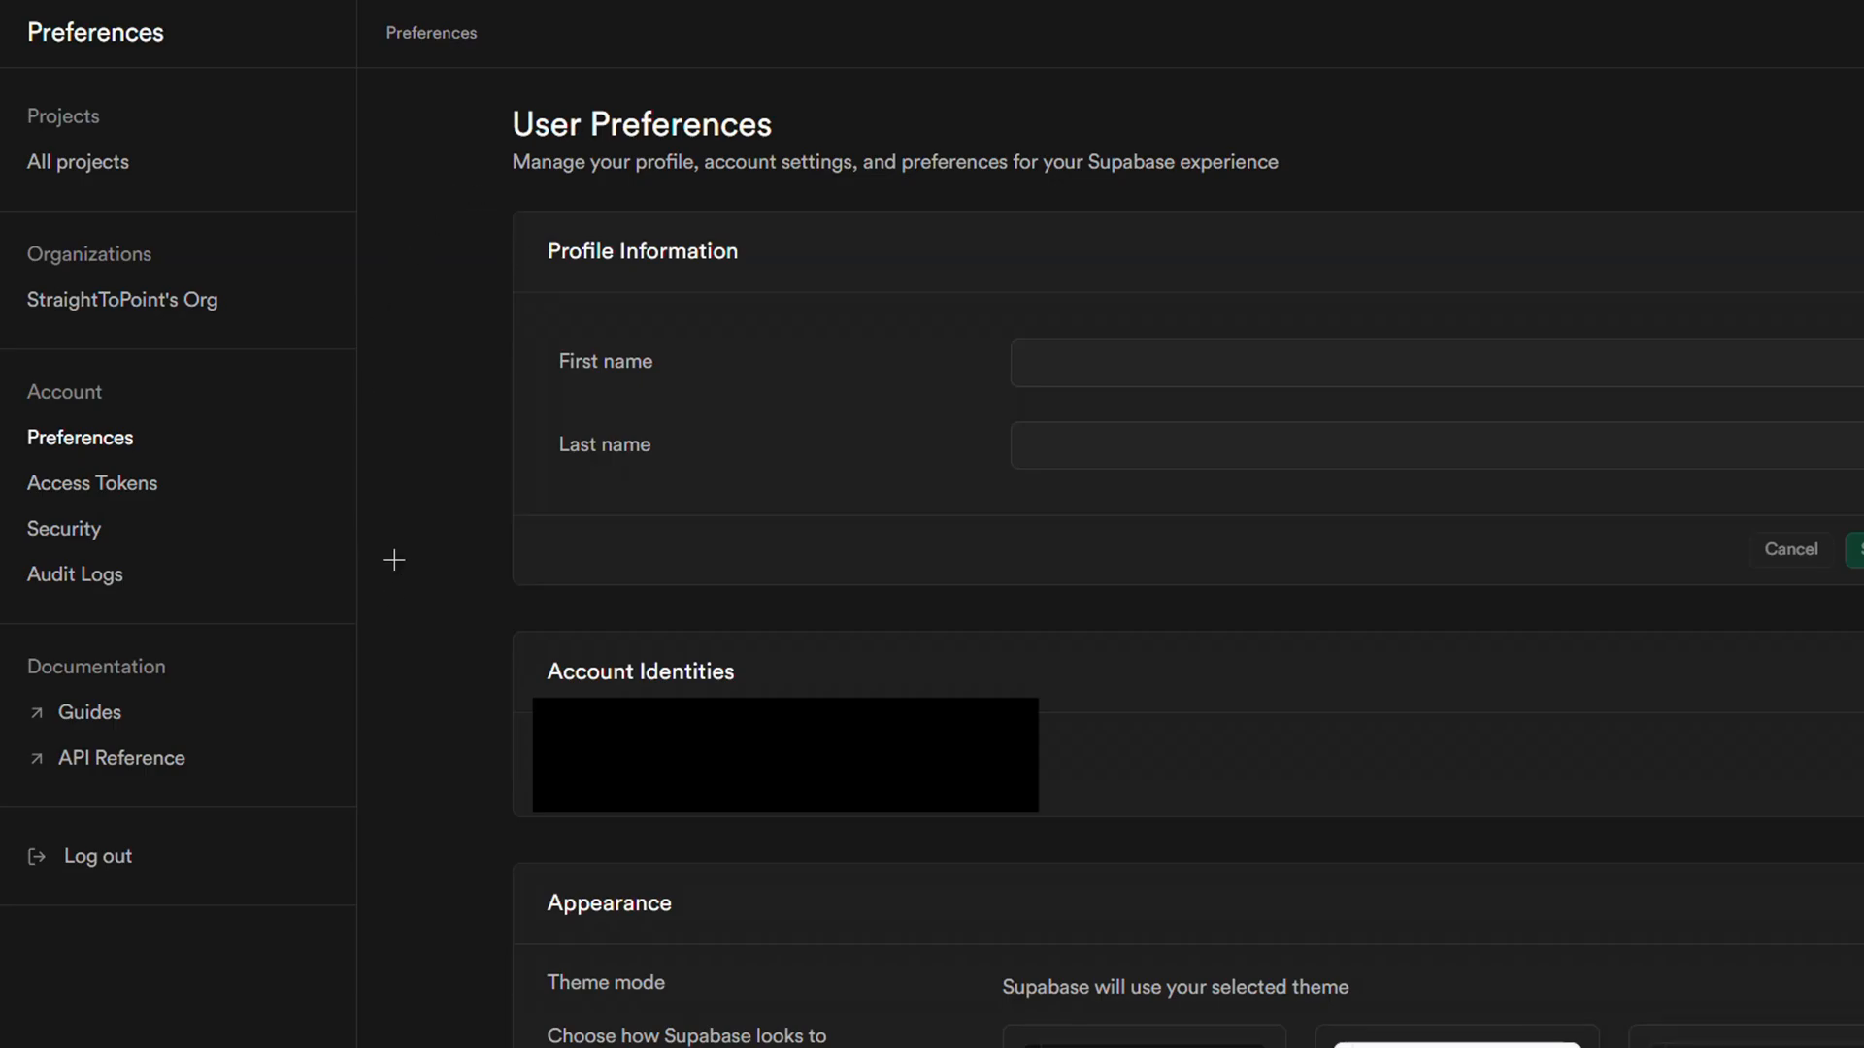
{"action": "left_click", "coordinate": [121, 485]}
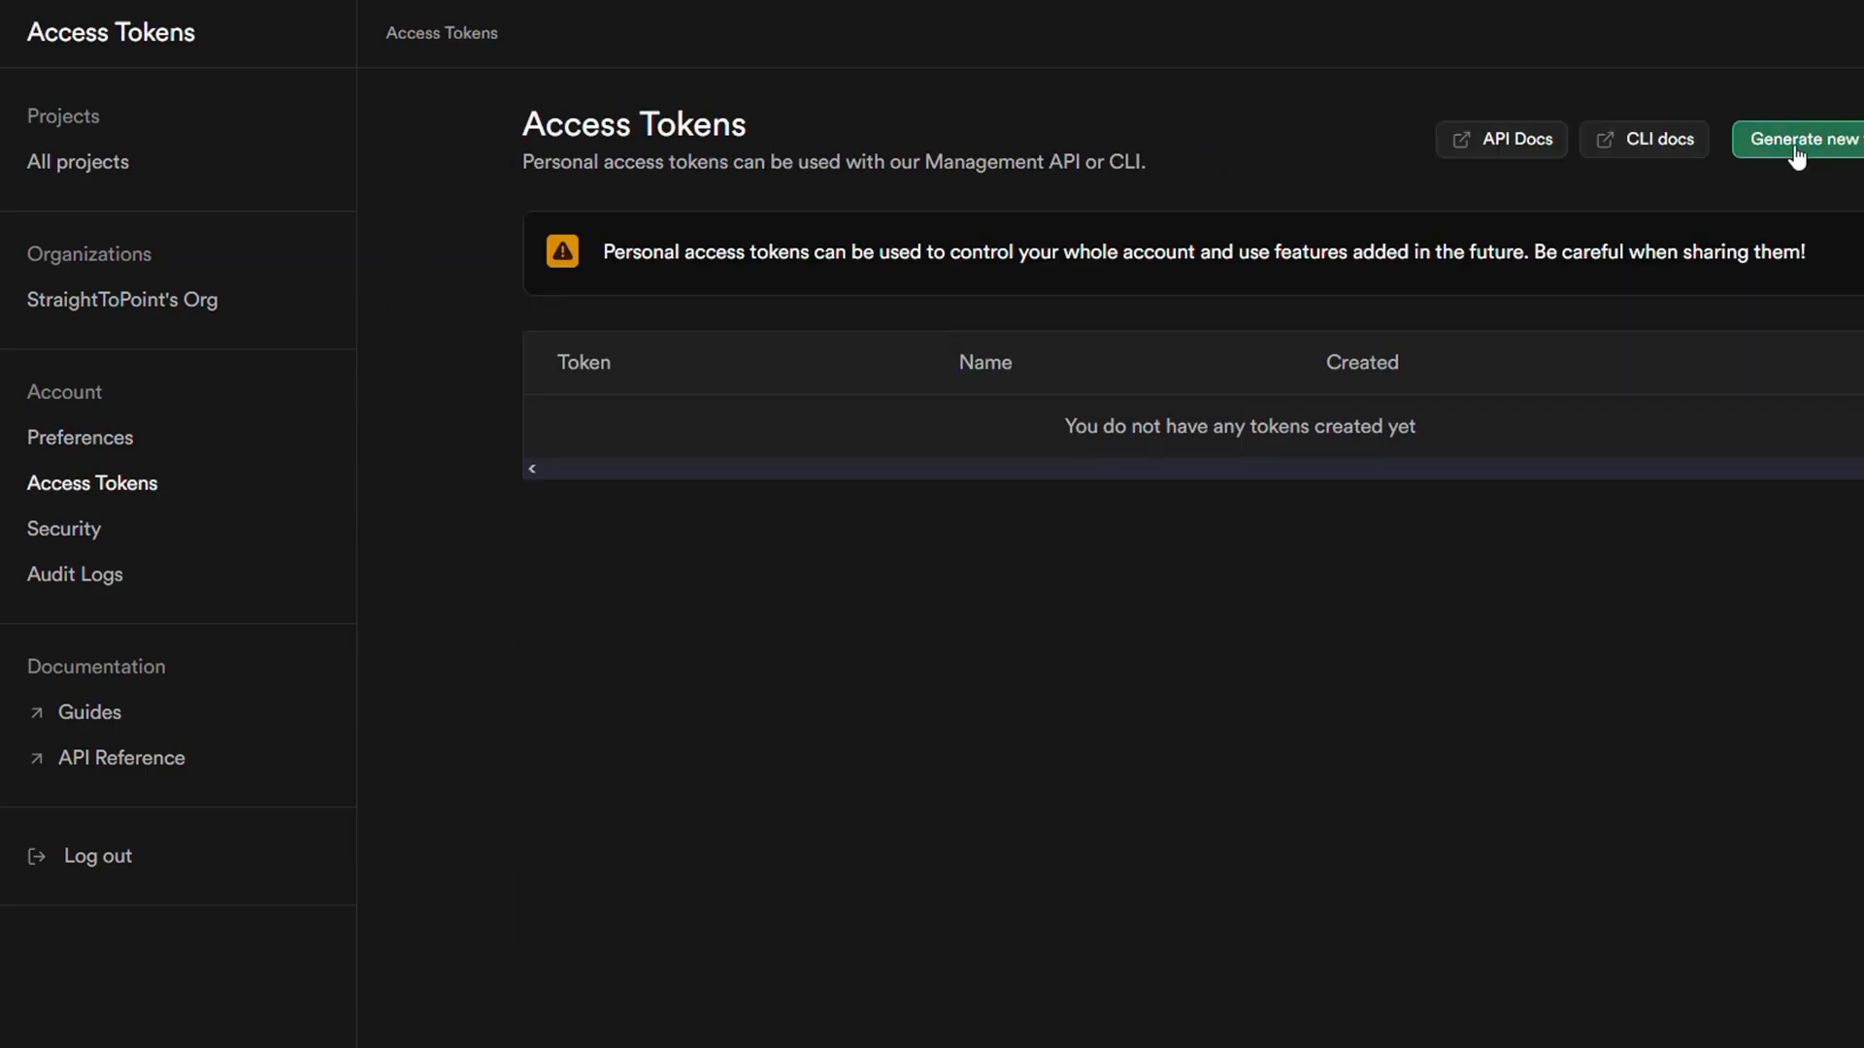
Generate a new Supabase access token named bolt.diy and copy it.
{"action": "left_click", "coordinate": [1796, 156]}
{"action": "type", "text": "bolt.diy"}
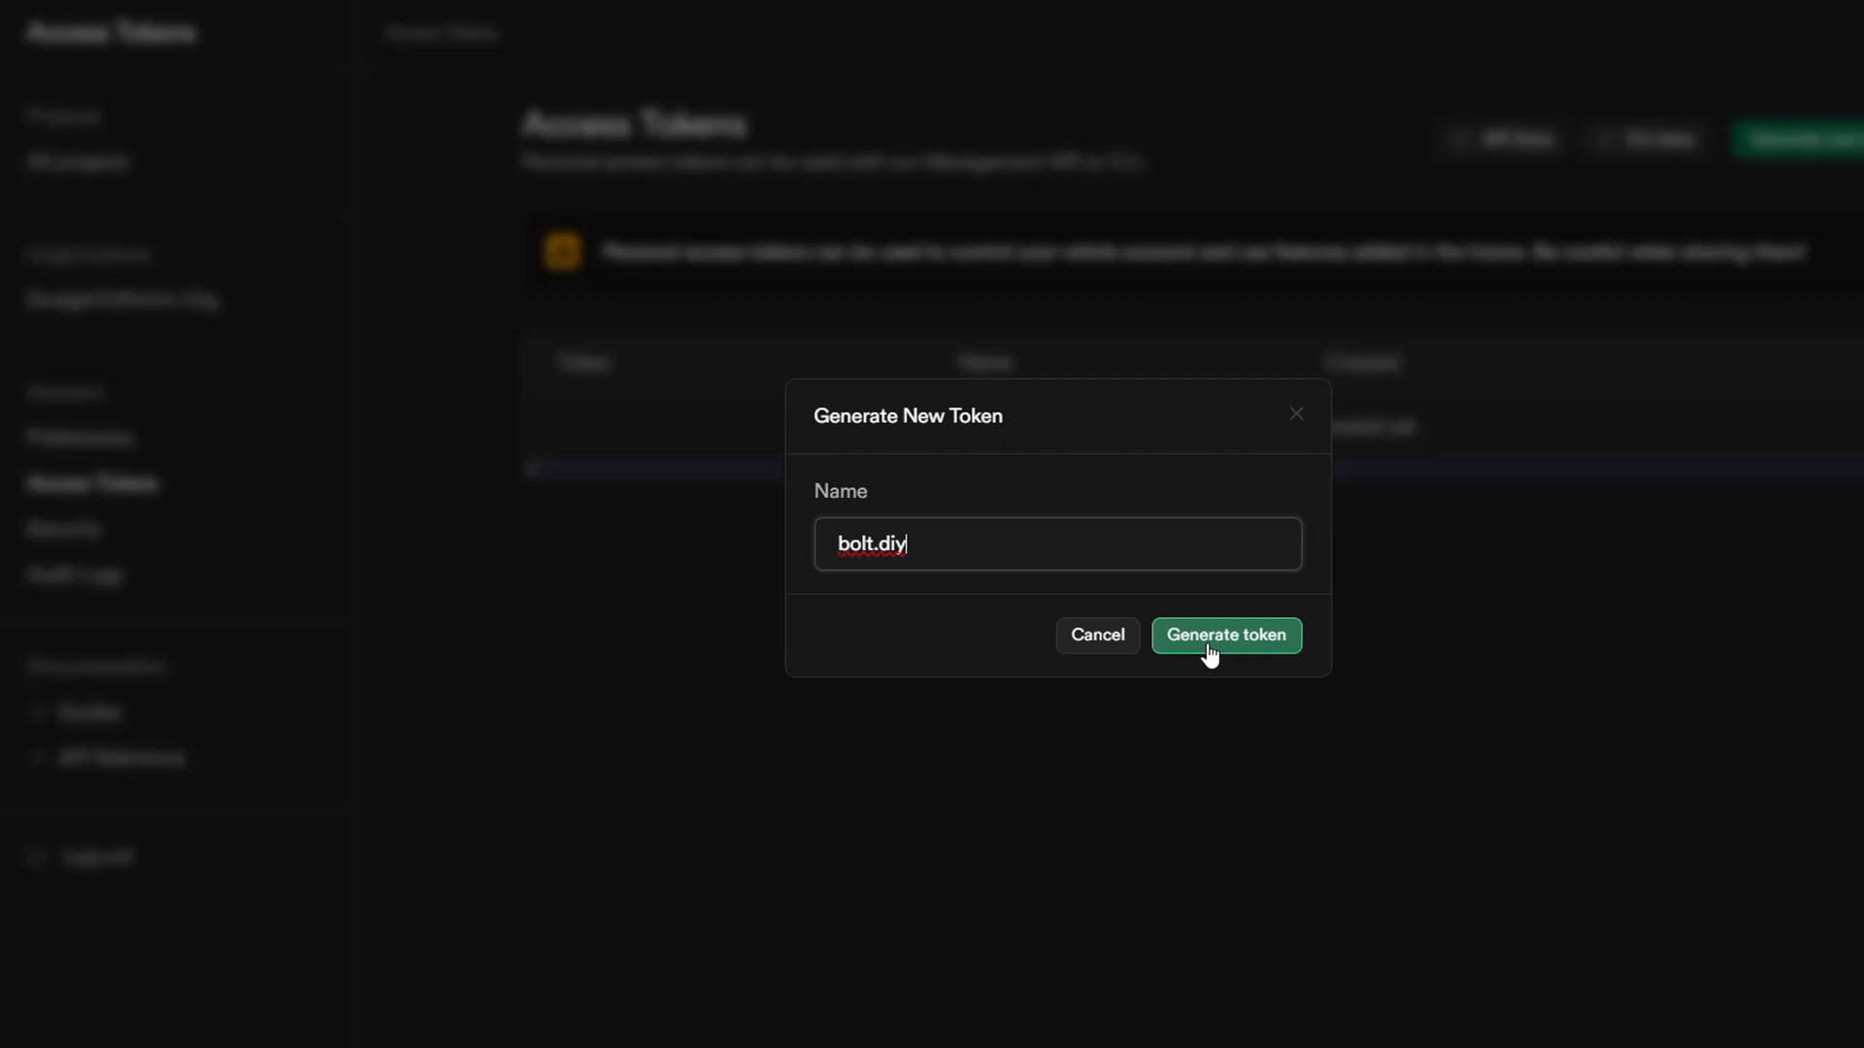
{"action": "left_click", "coordinate": [1210, 652]}
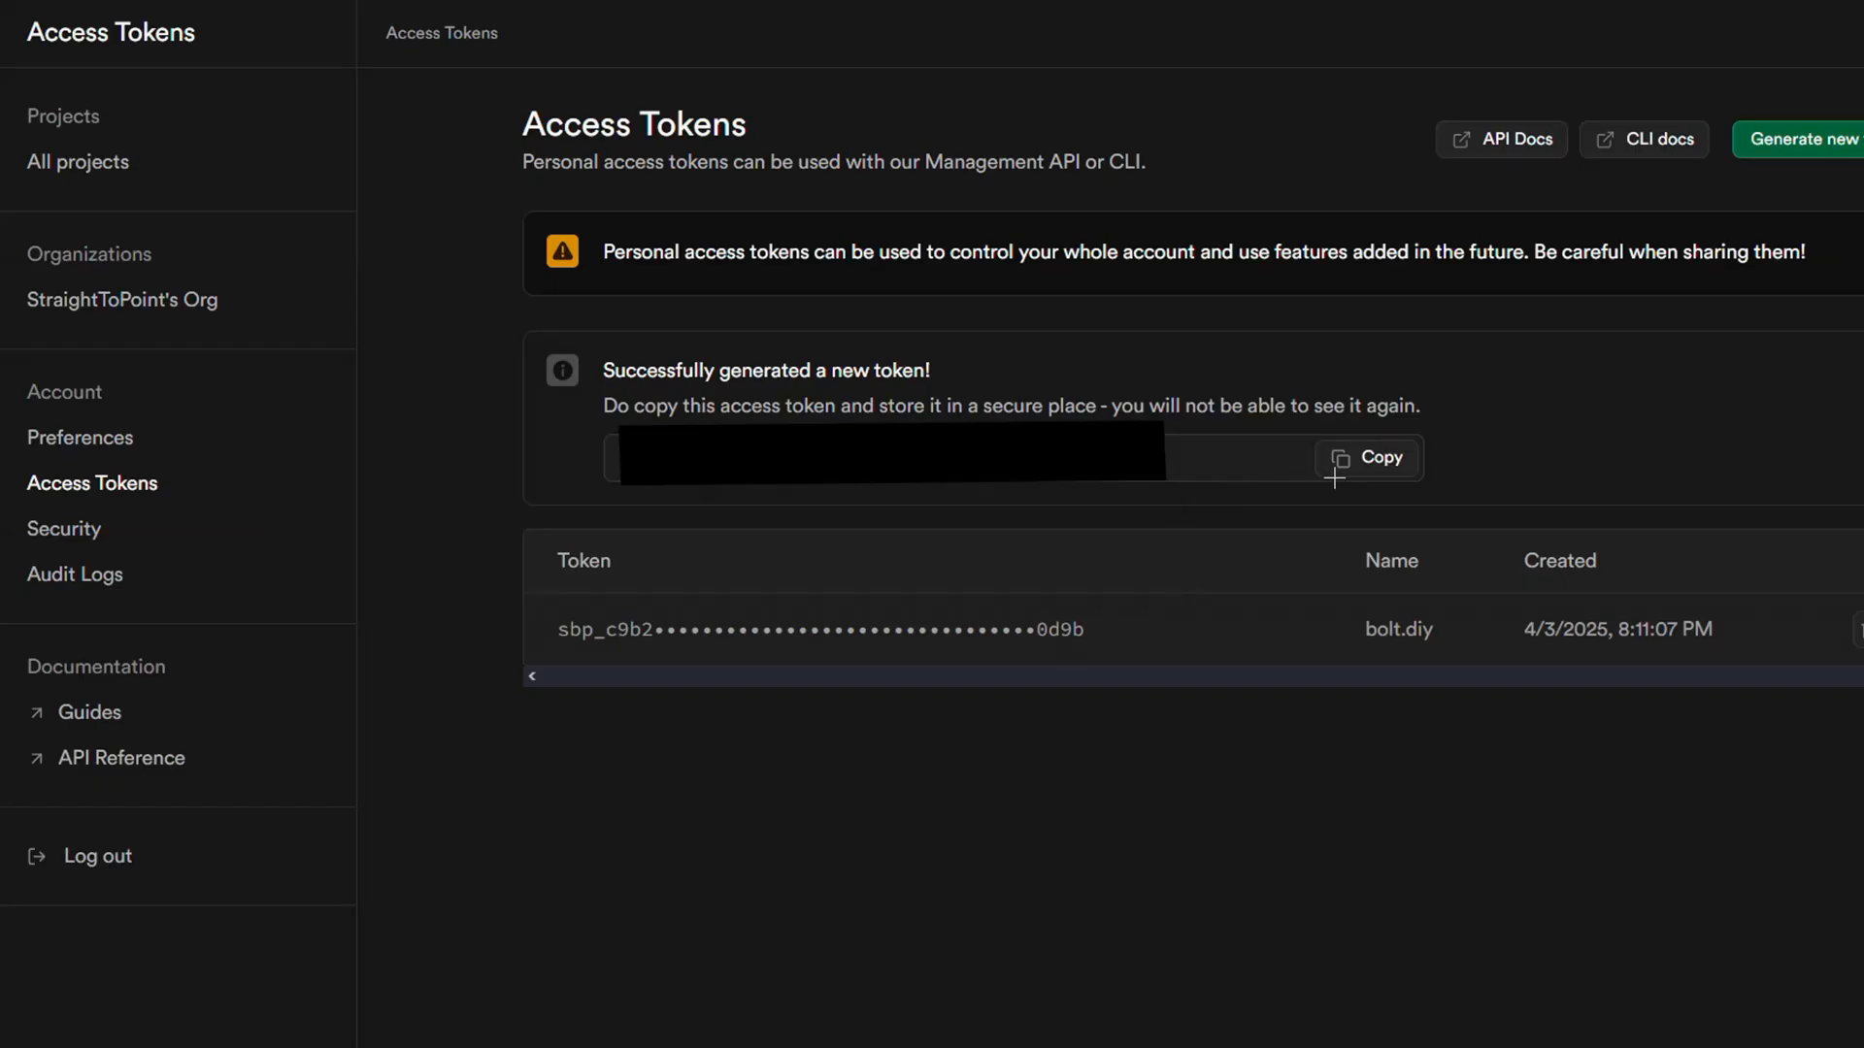
{"action": "left_click", "coordinate": [1376, 463]}
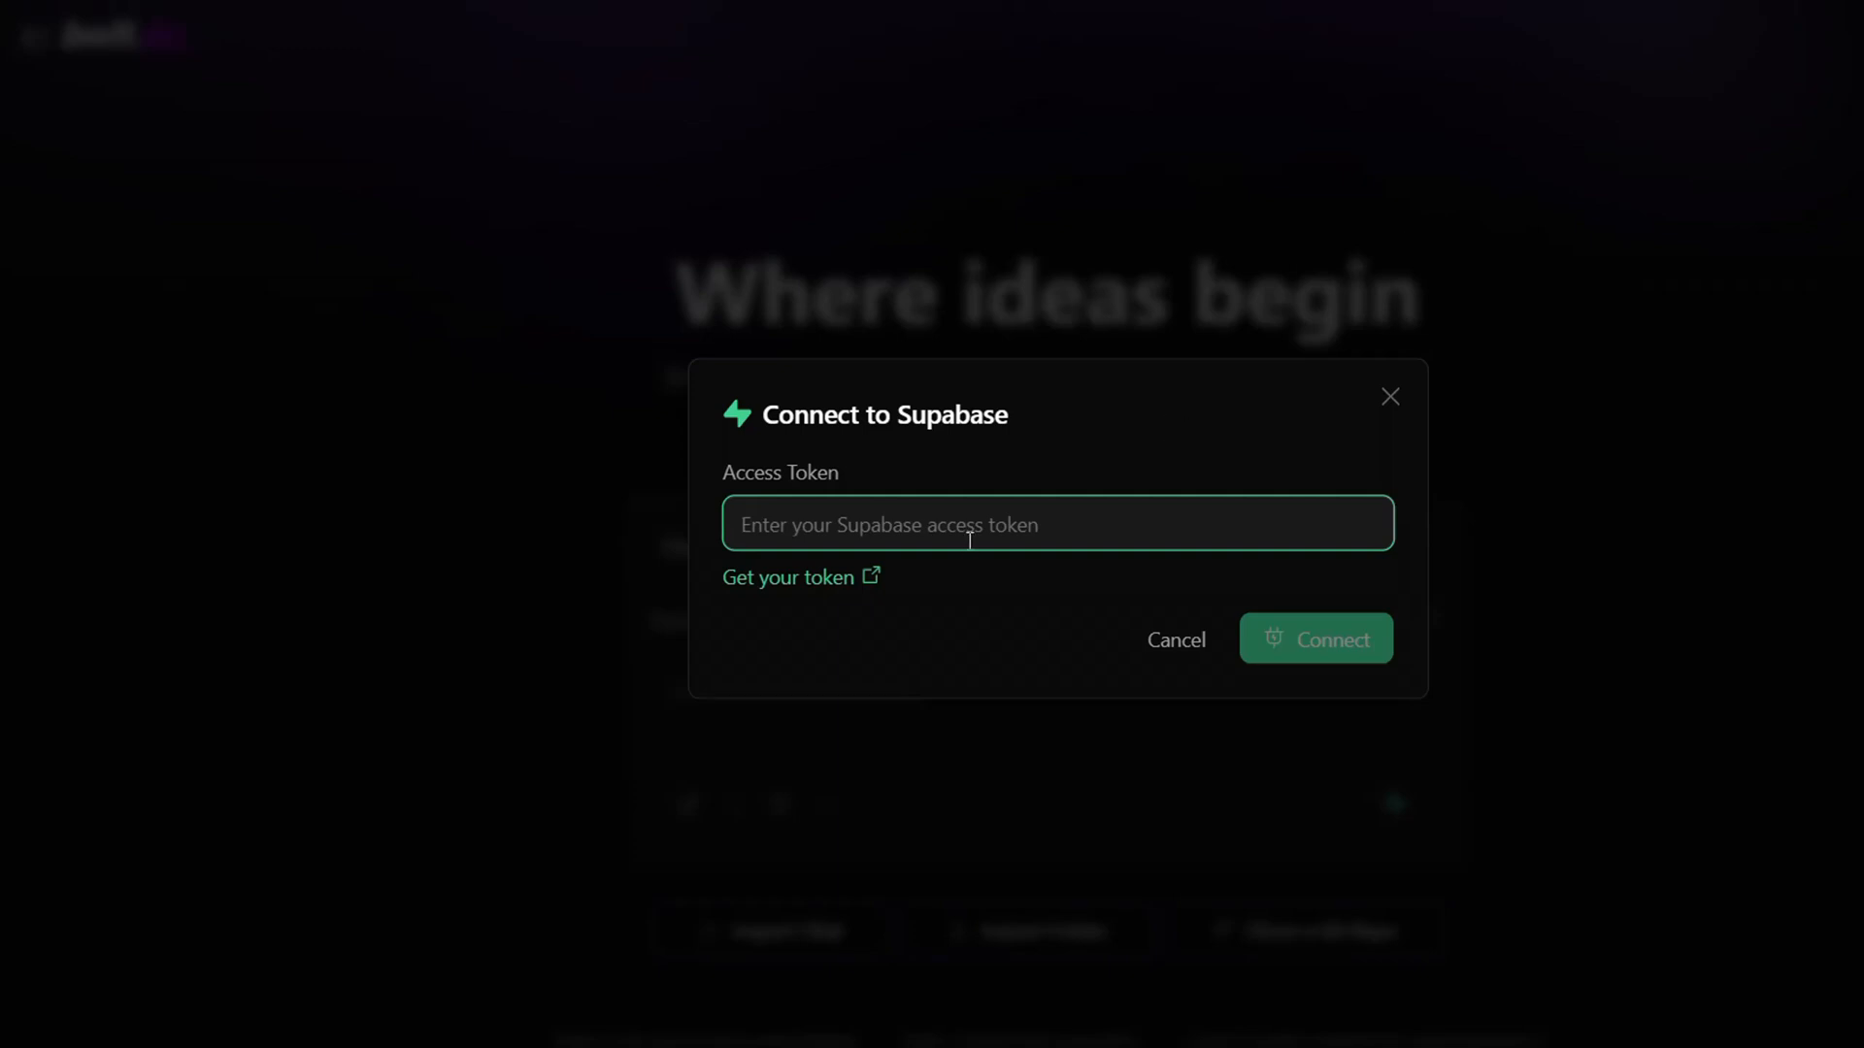
Connect bolt.diy to Supabase by pasting the access token, and select the ToDoList project for the chat.
{"action": "key", "text": "ctrl+v"}
{"action": "left_click", "coordinate": [1302, 645]}
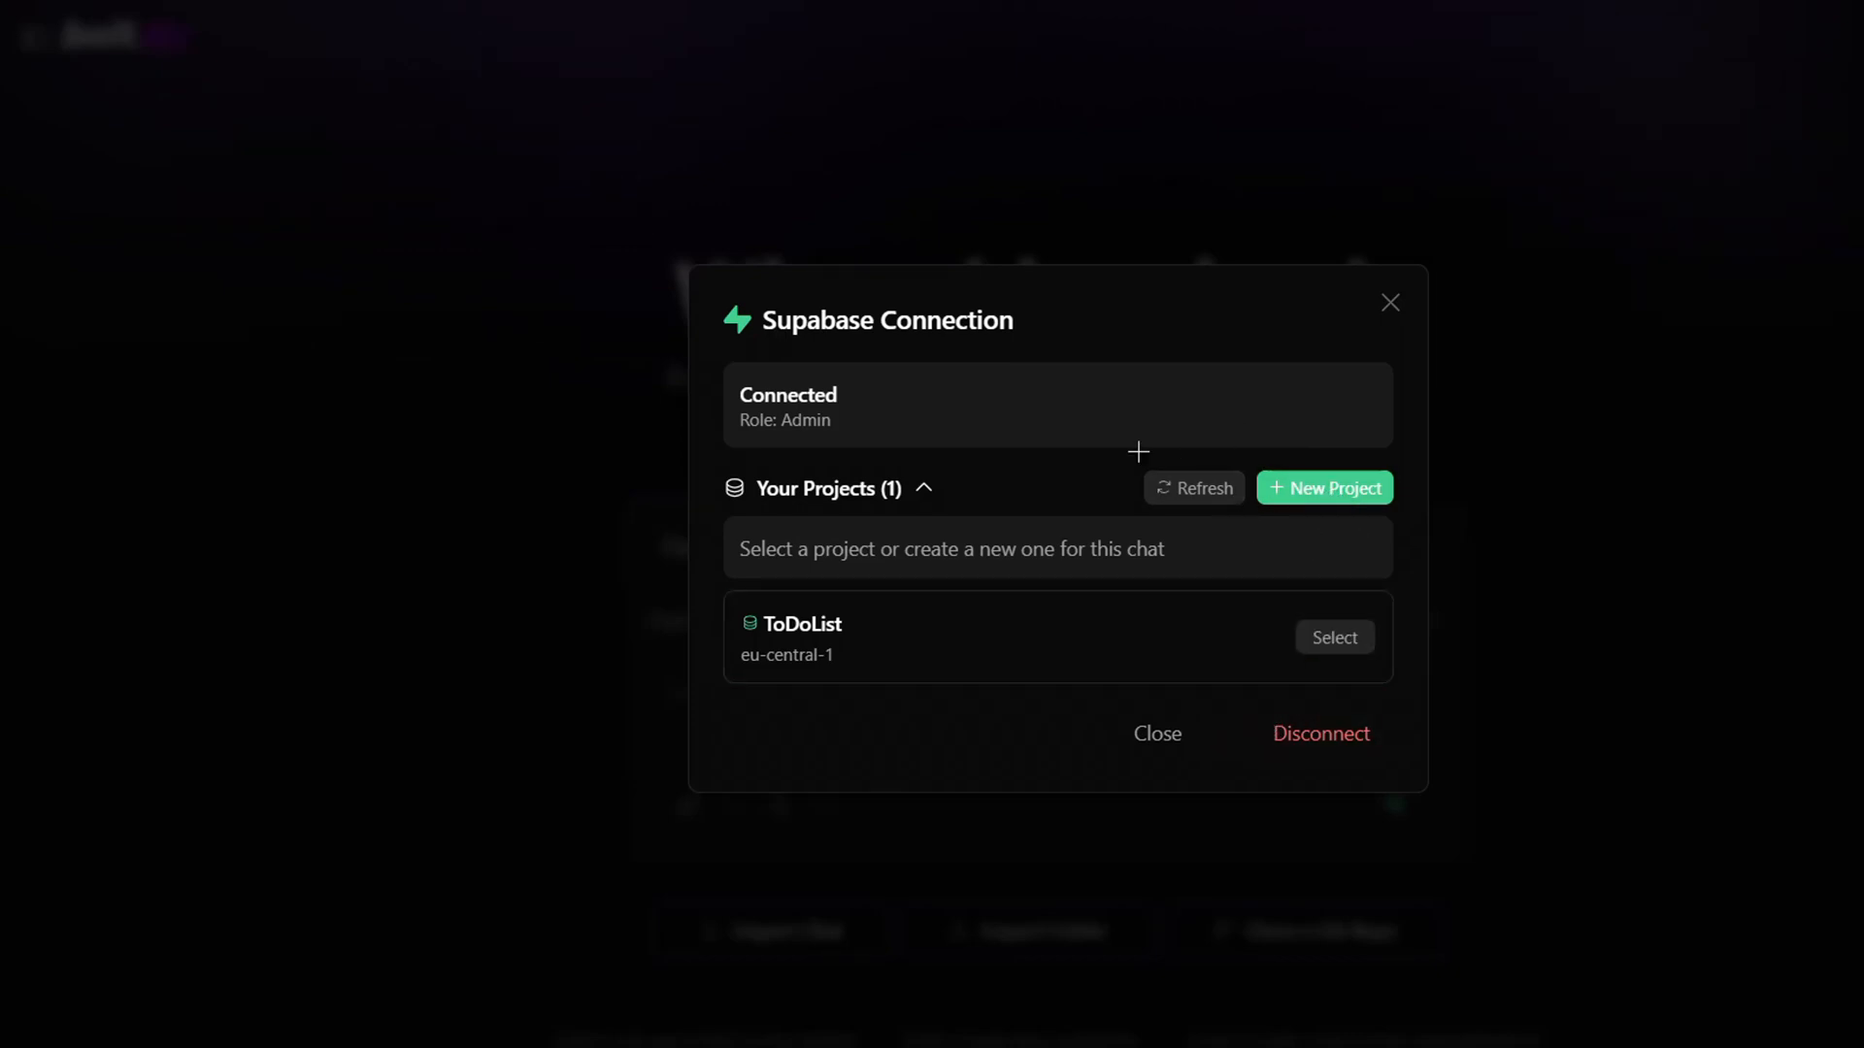
{"action": "left_click", "coordinate": [1352, 646]}
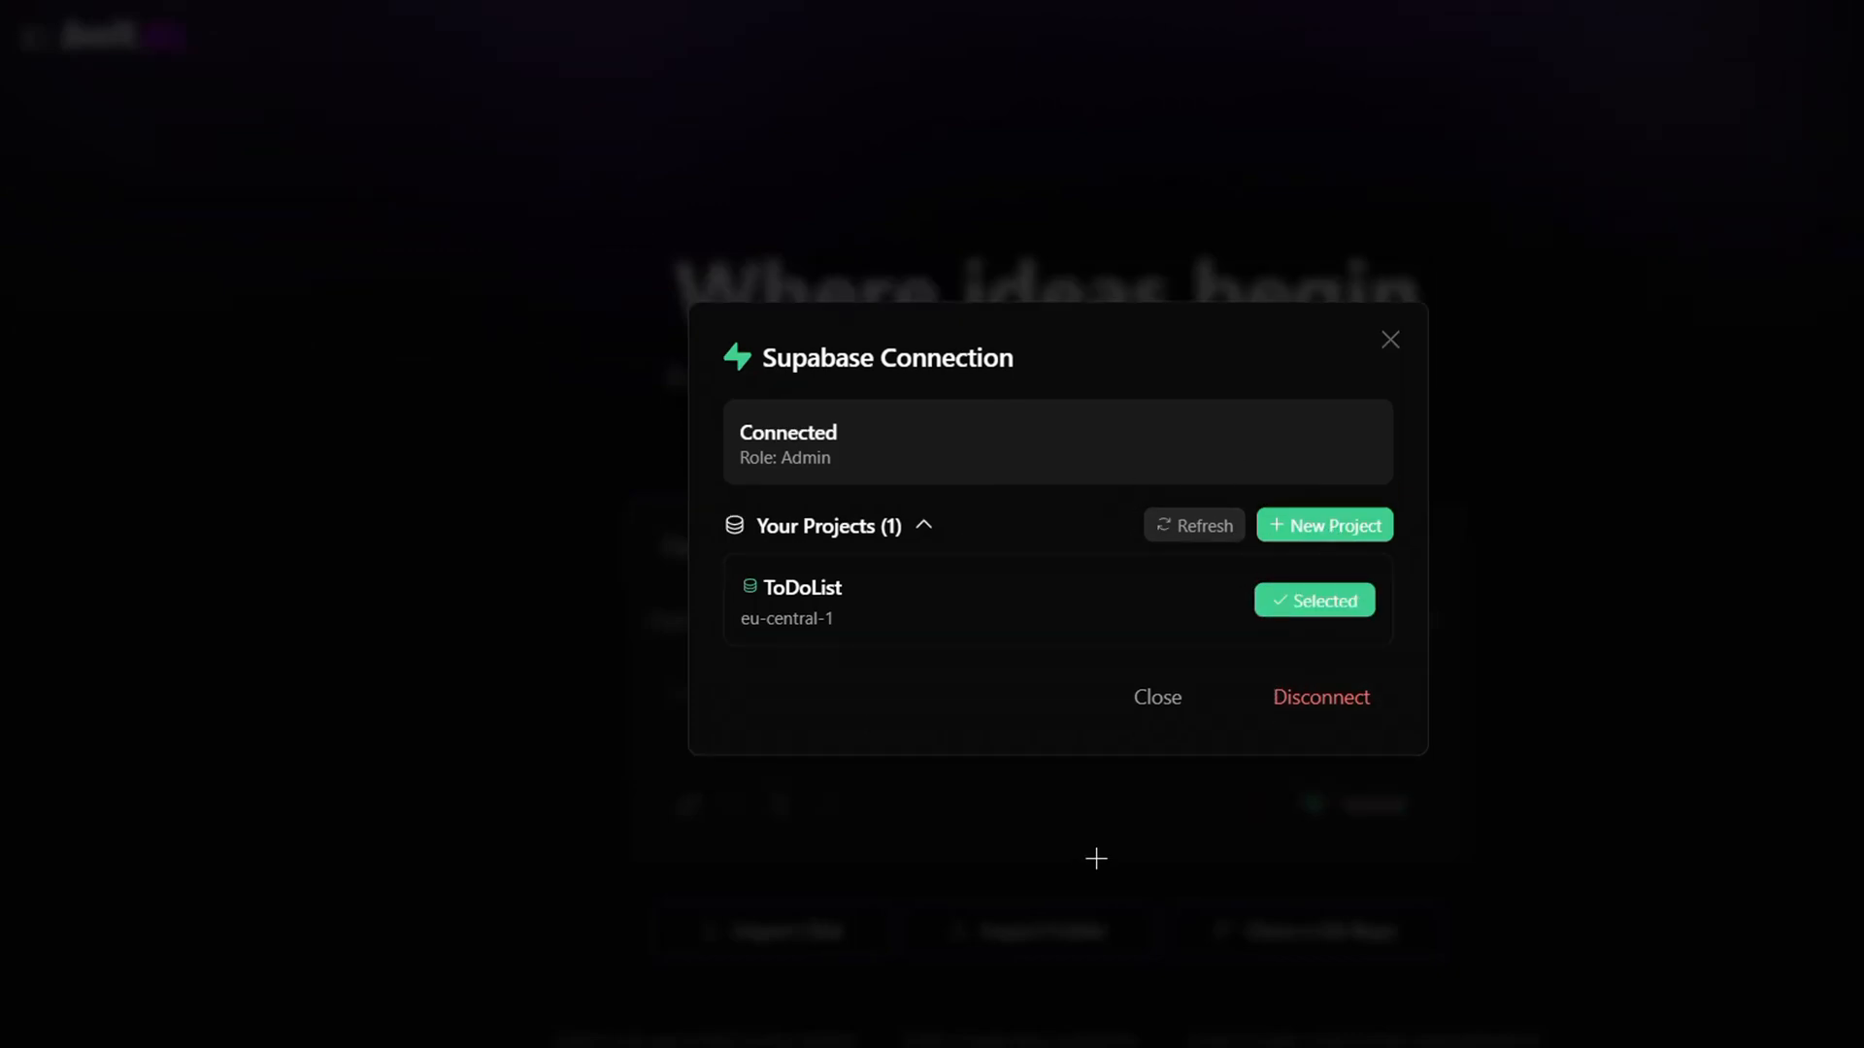
{"action": "left_click", "coordinate": [1162, 699]}
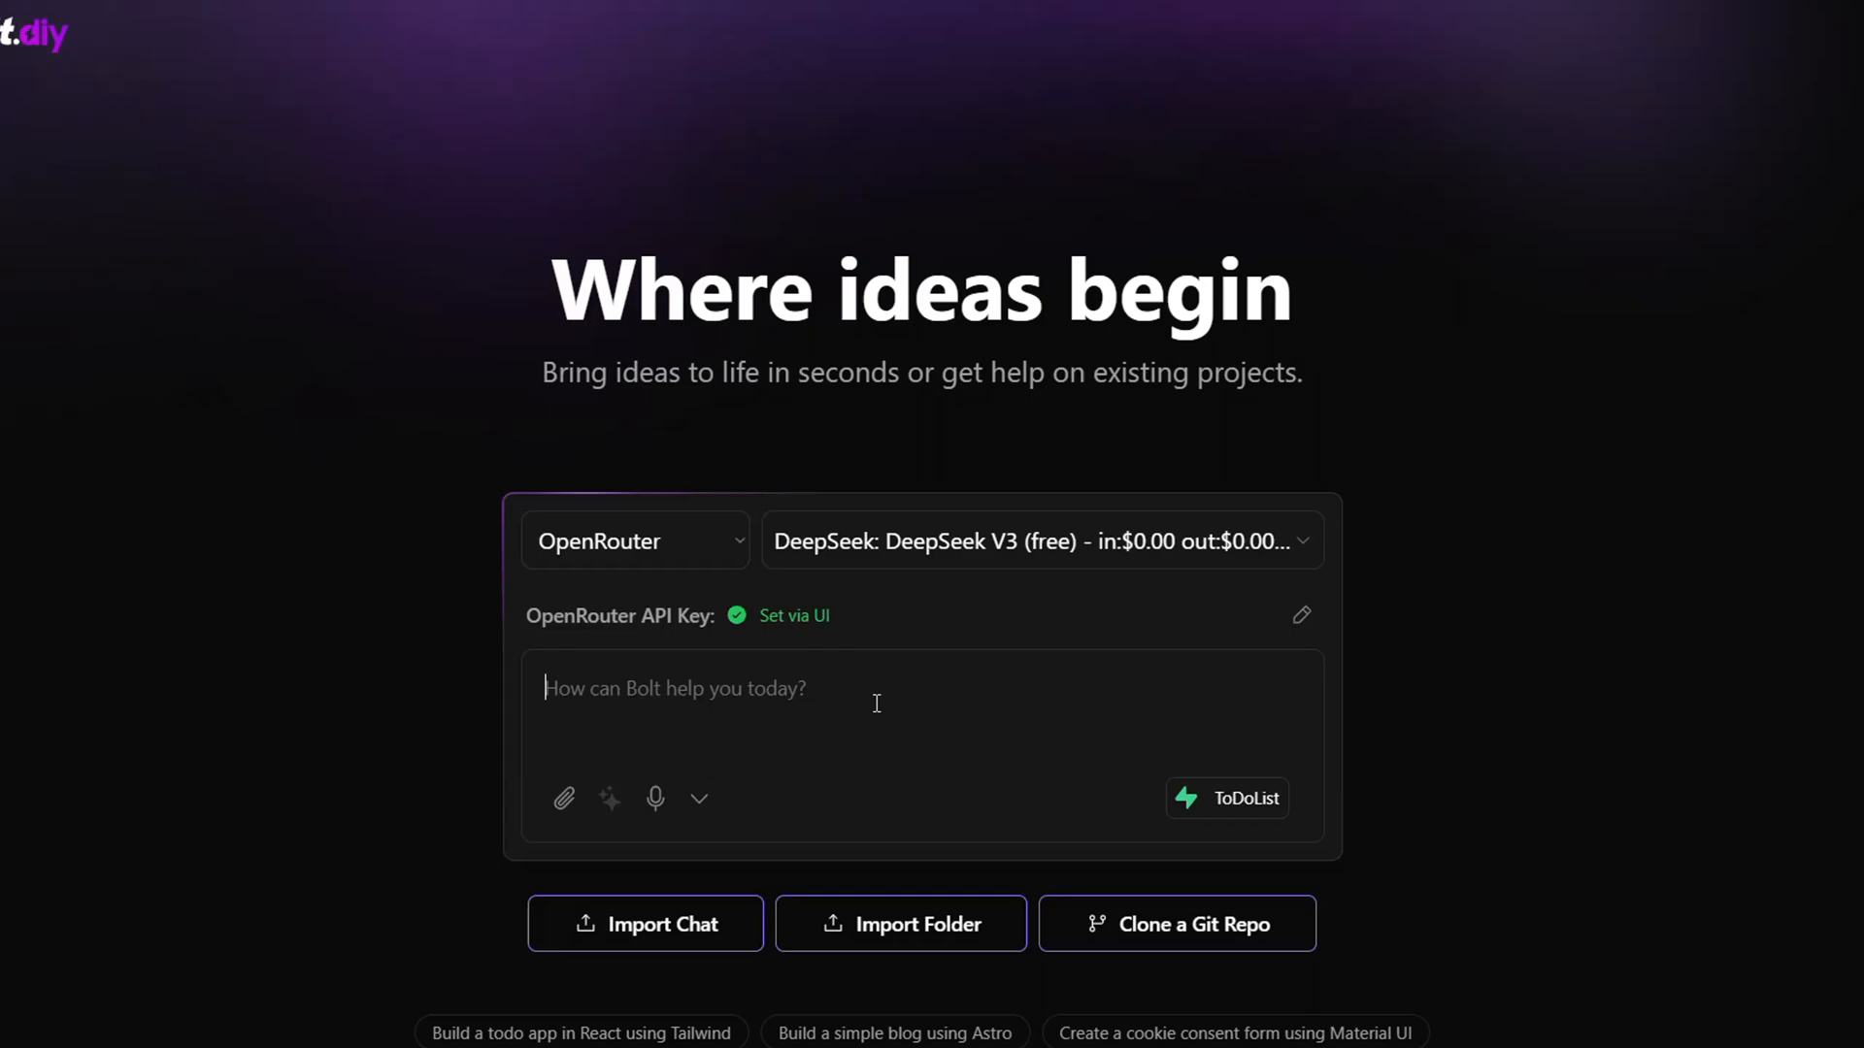
Submit the prompt "create me a simple to do list with user authentication and persist the data in supa base".
{"action": "type", "text": "create me a simple to do l"}
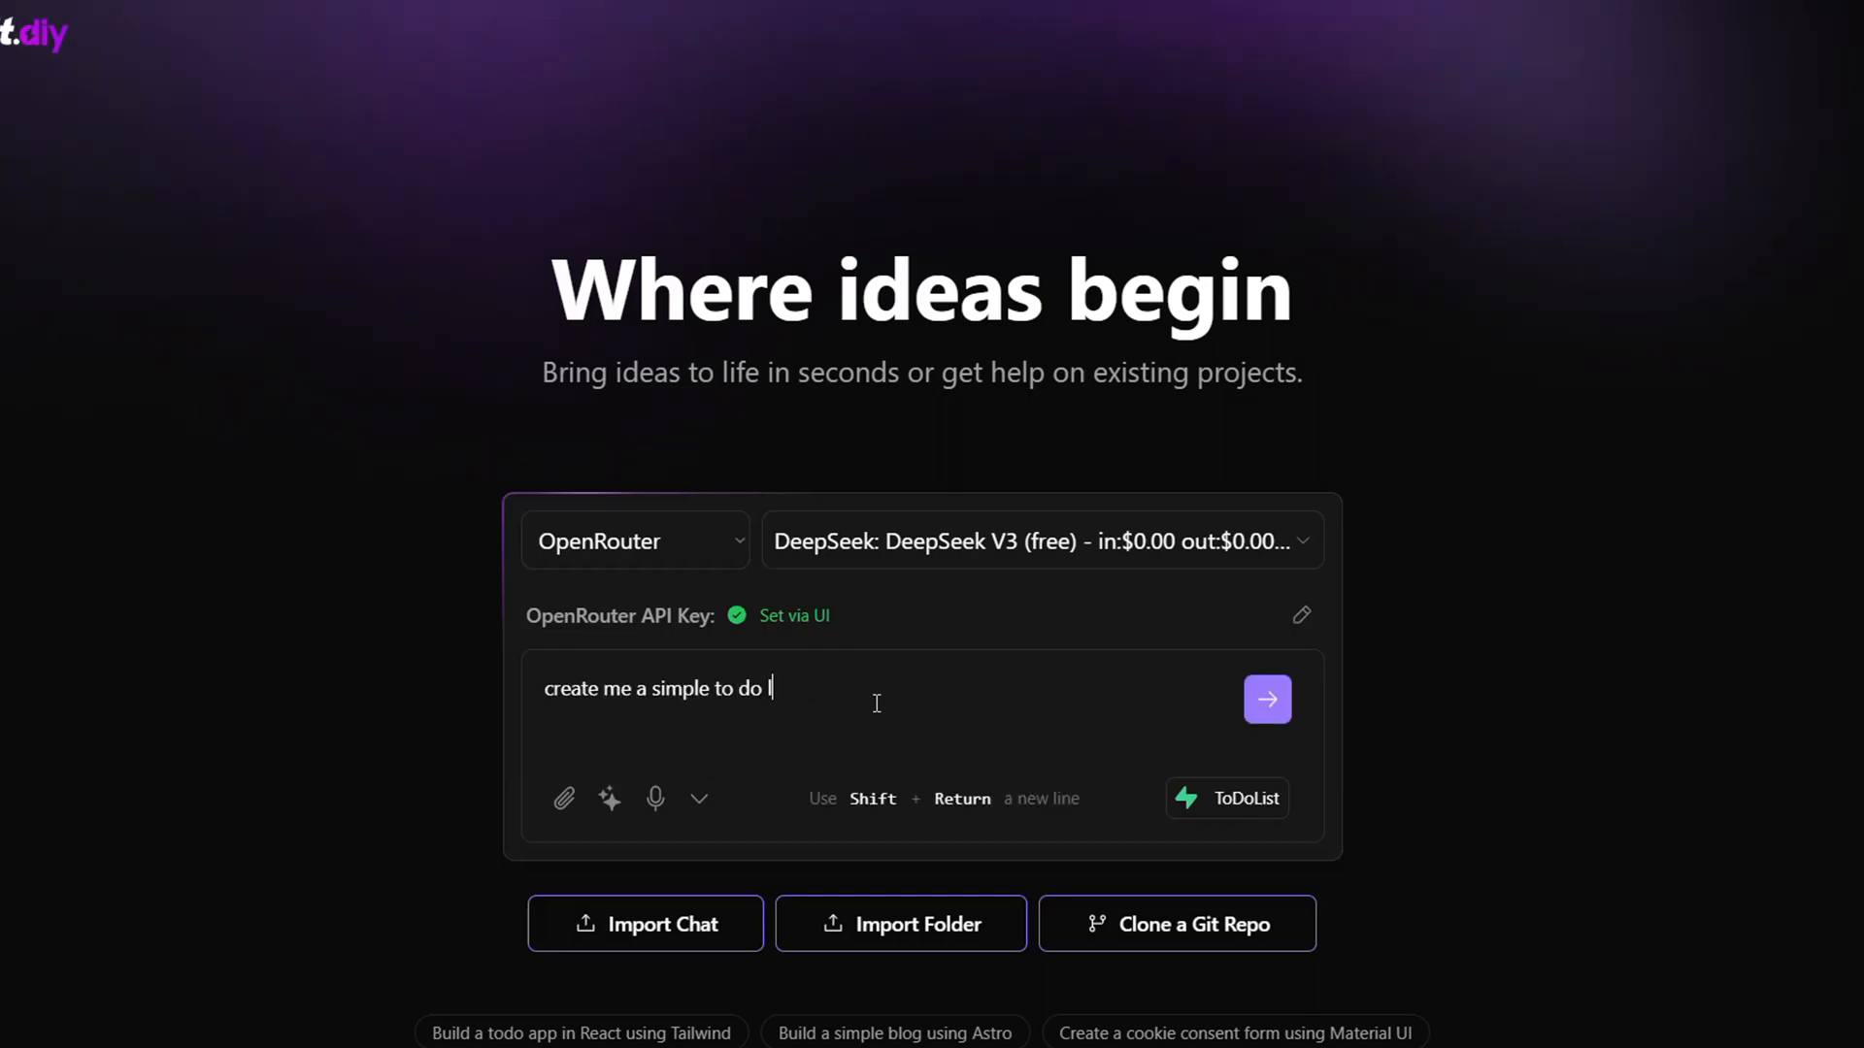
{"action": "type", "text": "ist with user authentication and persist the data in supa"}
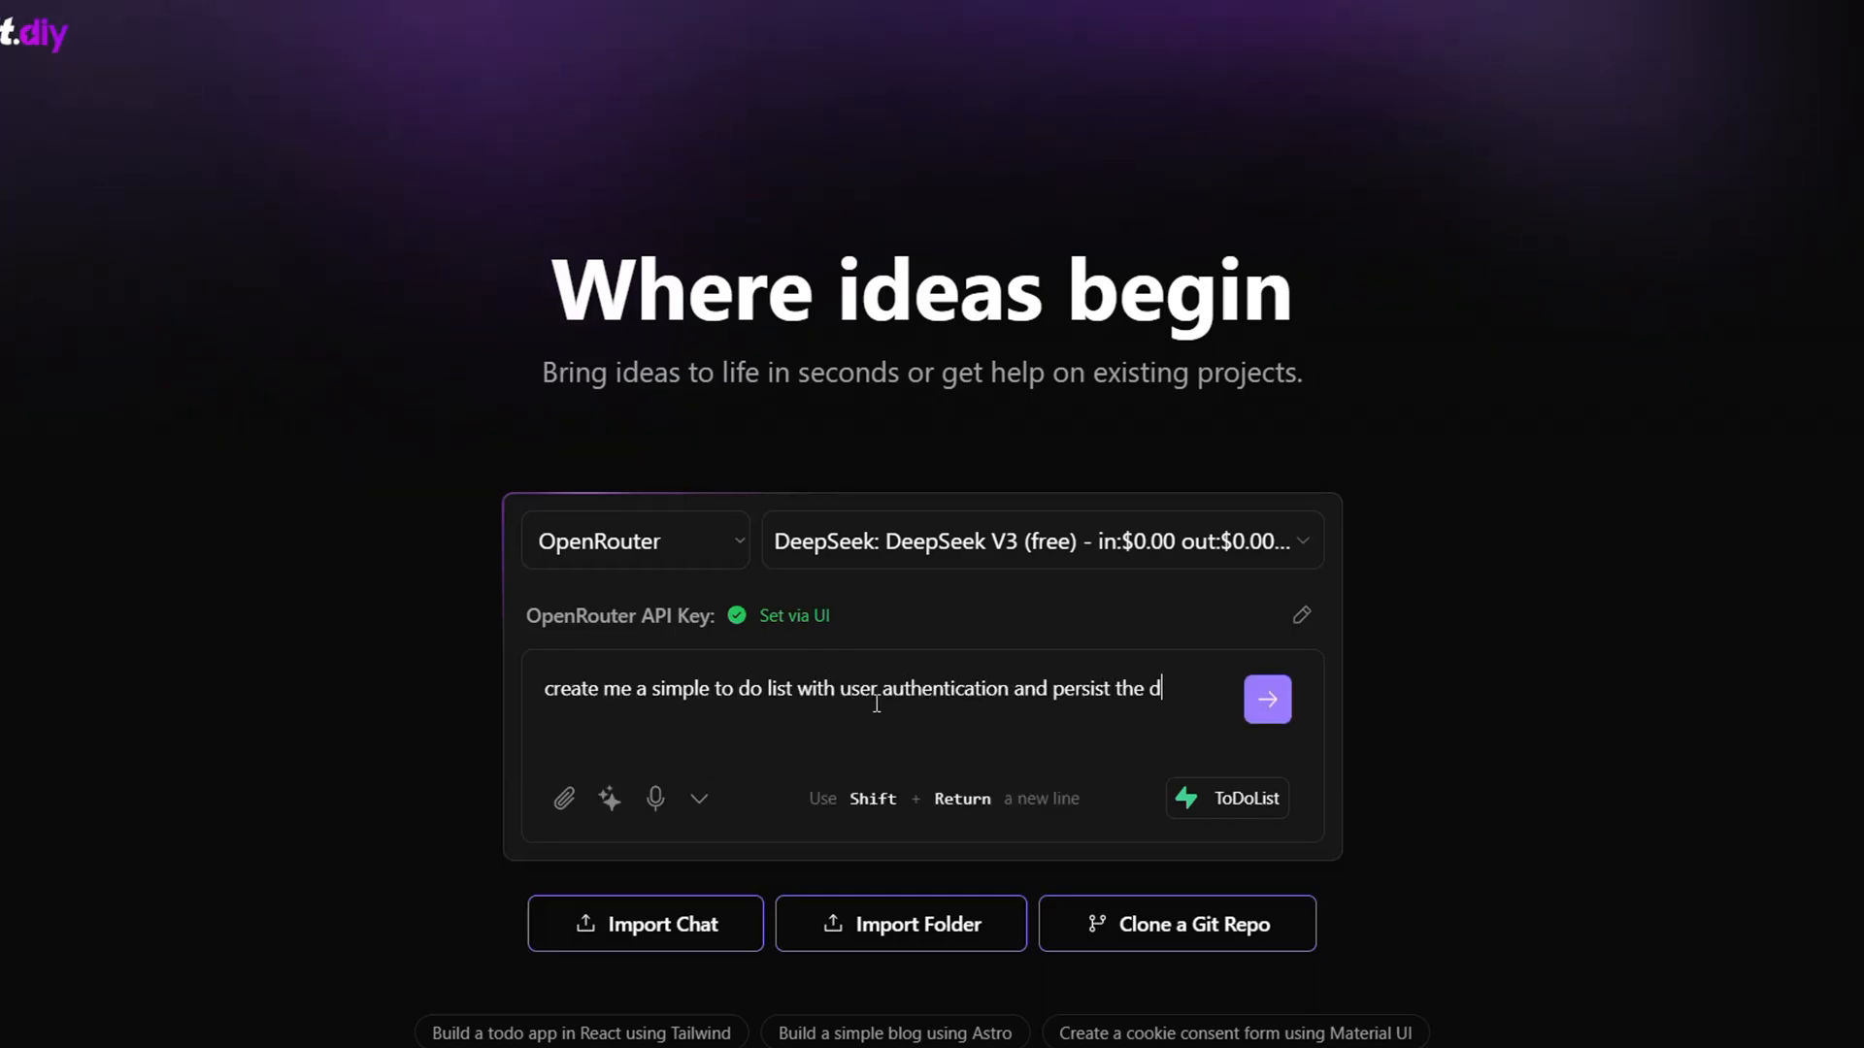
{"action": "type", "text": " base"}
{"action": "left_click", "coordinate": [1268, 699]}
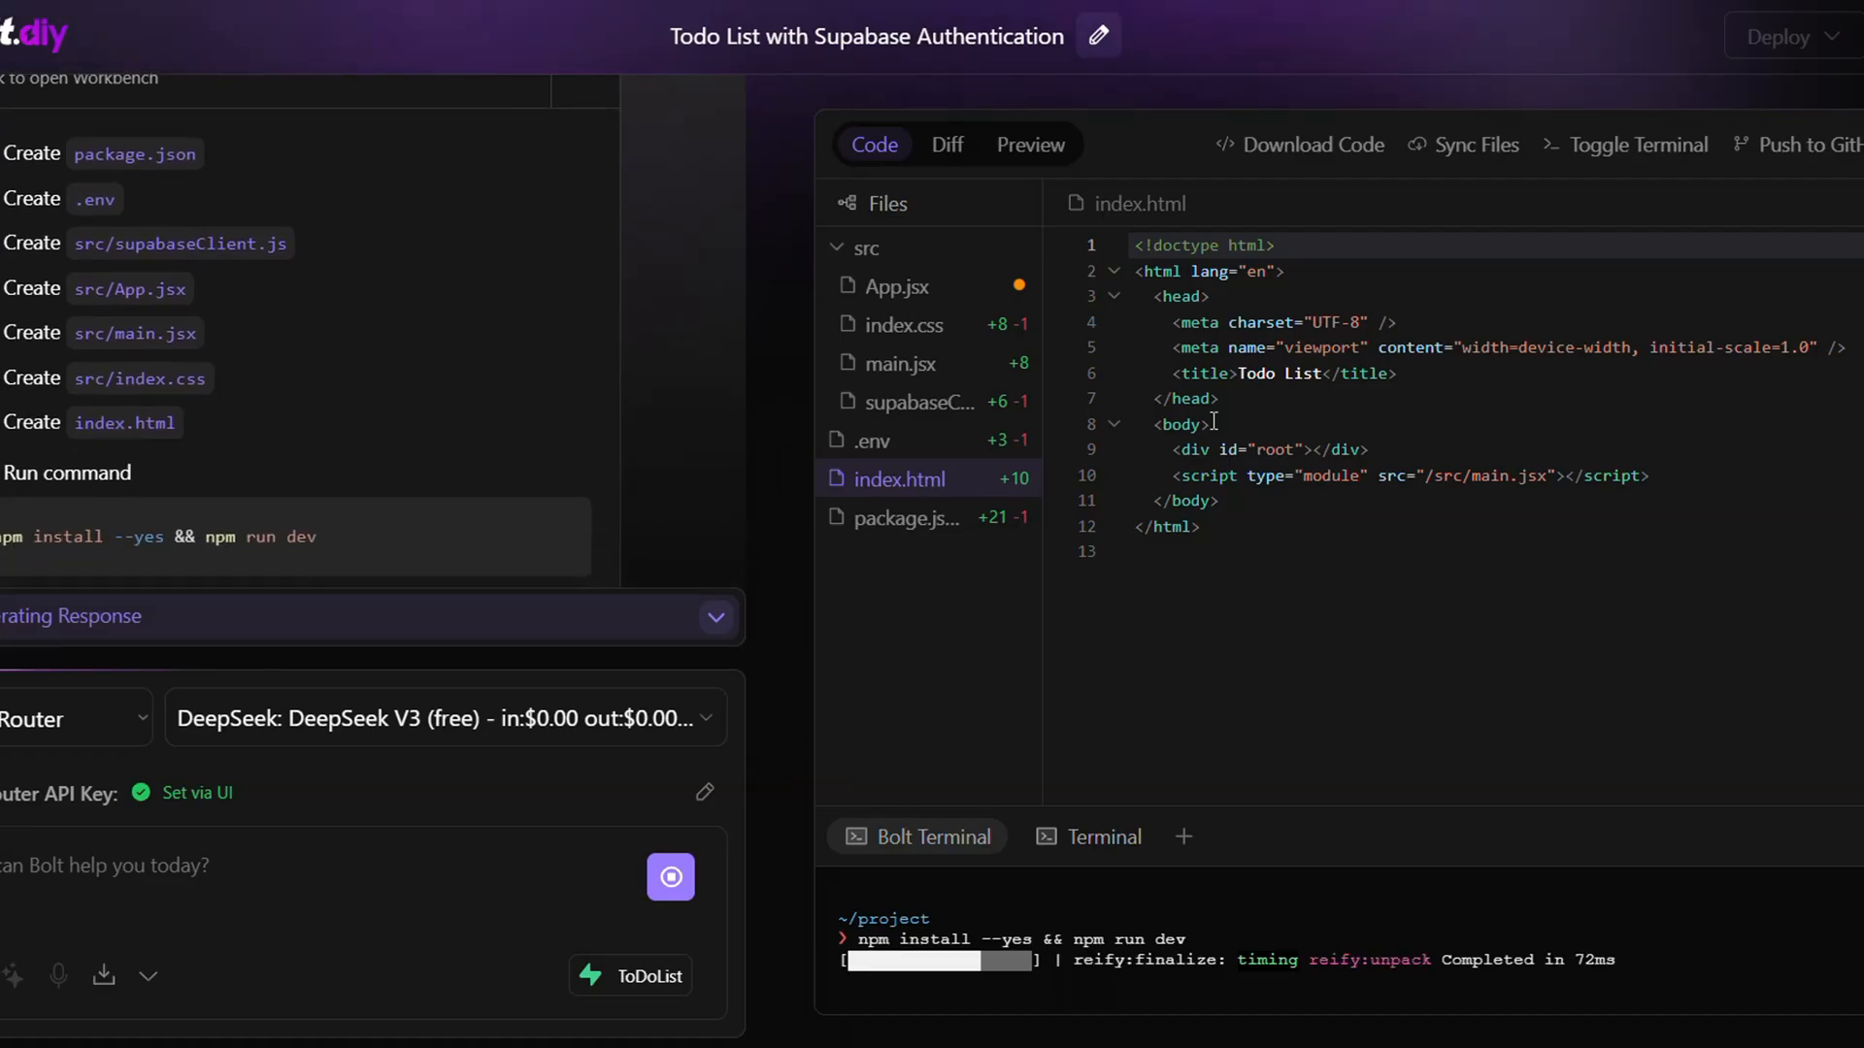
Ask Bolt to analyze and resolve the "React is not defined" preview error.
{"action": "left_click", "coordinate": [19, 576]}
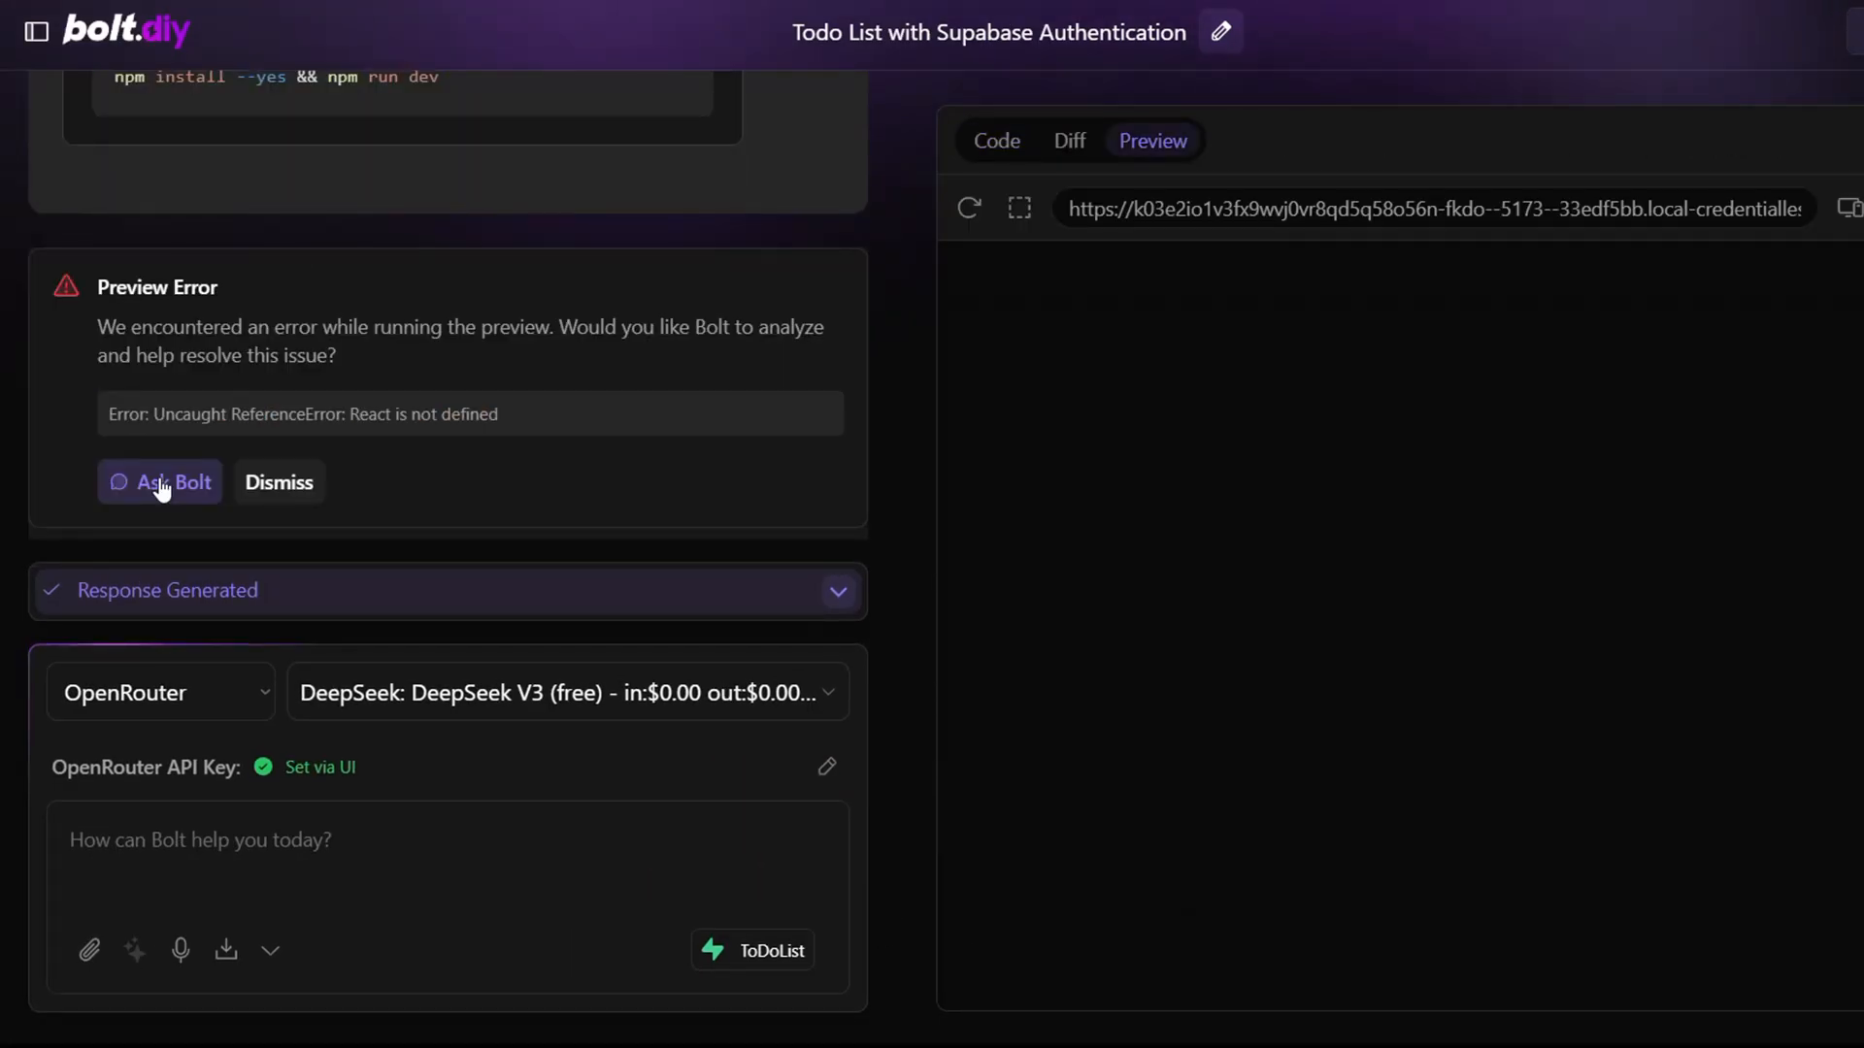
{"action": "left_click", "coordinate": [162, 485]}
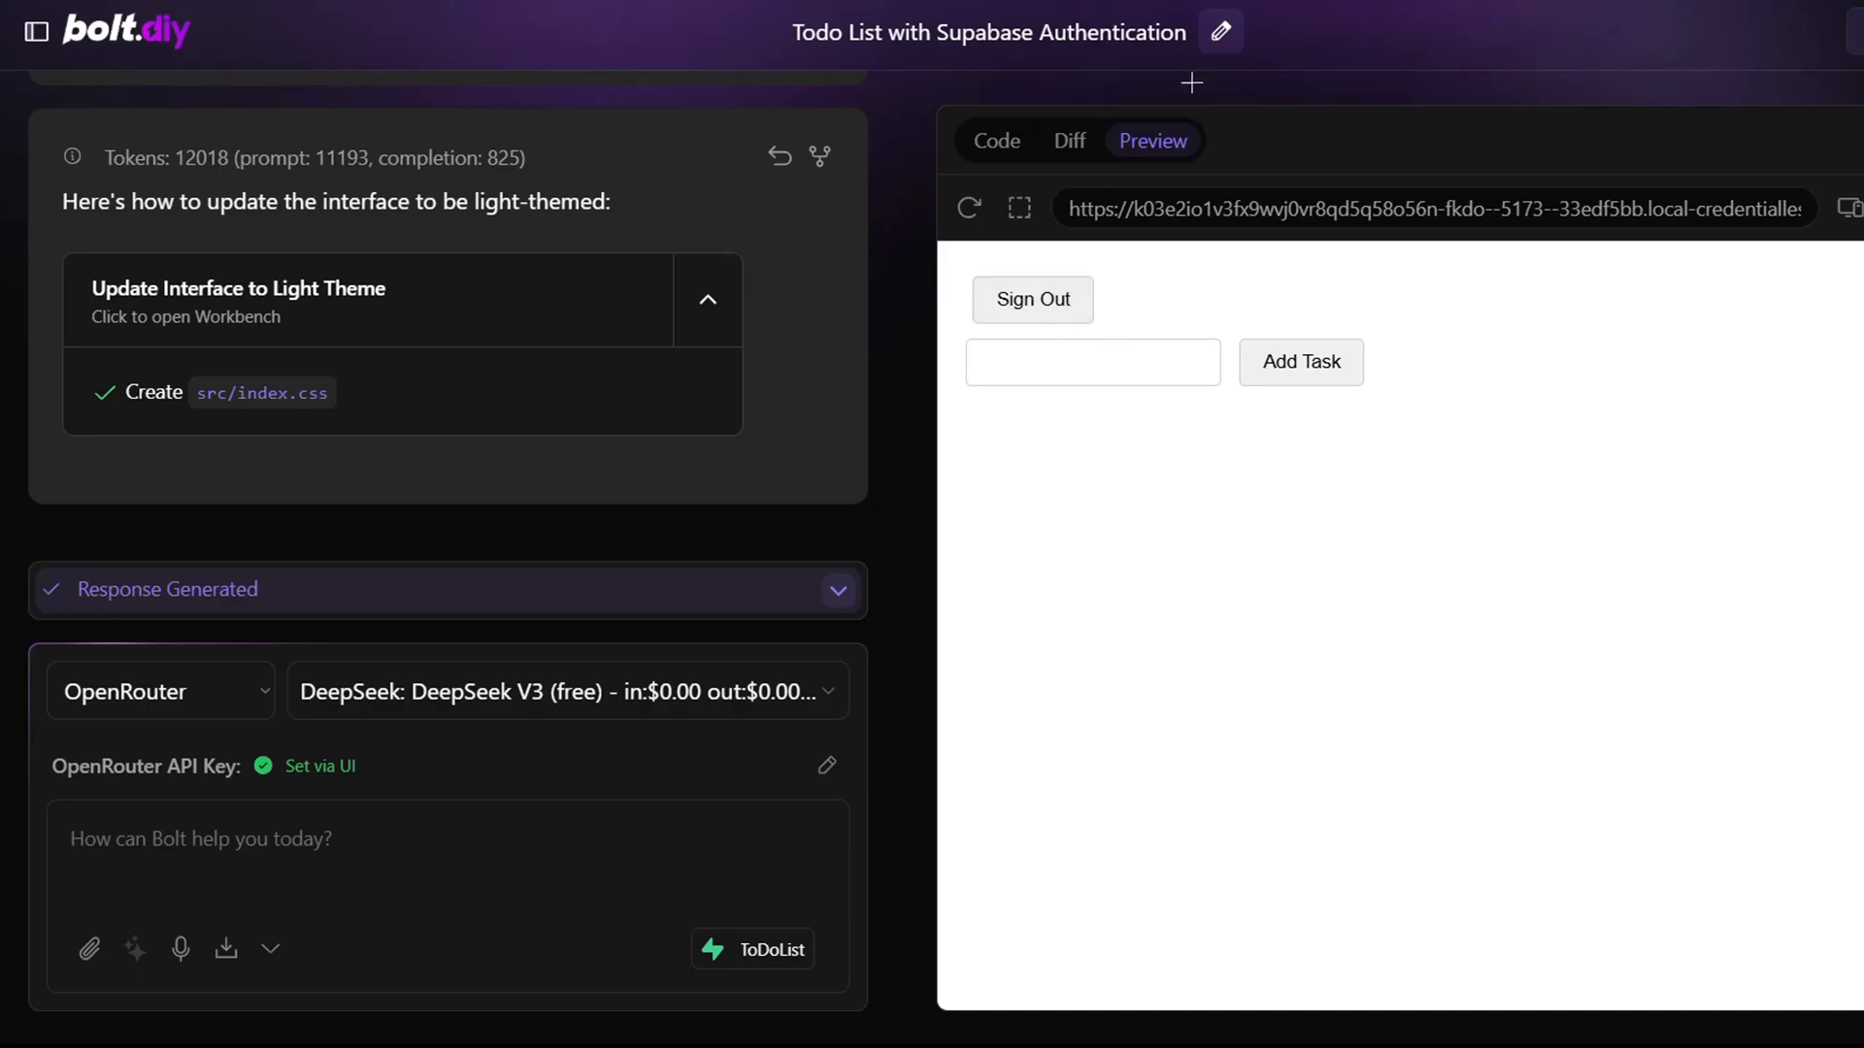
Open the todos table in the Supabase table editor, and add a task named task1 in the bolt.diy app preview.
{"action": "scroll", "coordinate": [608, 421], "scroll_direction": "up", "scroll_amount": 3}
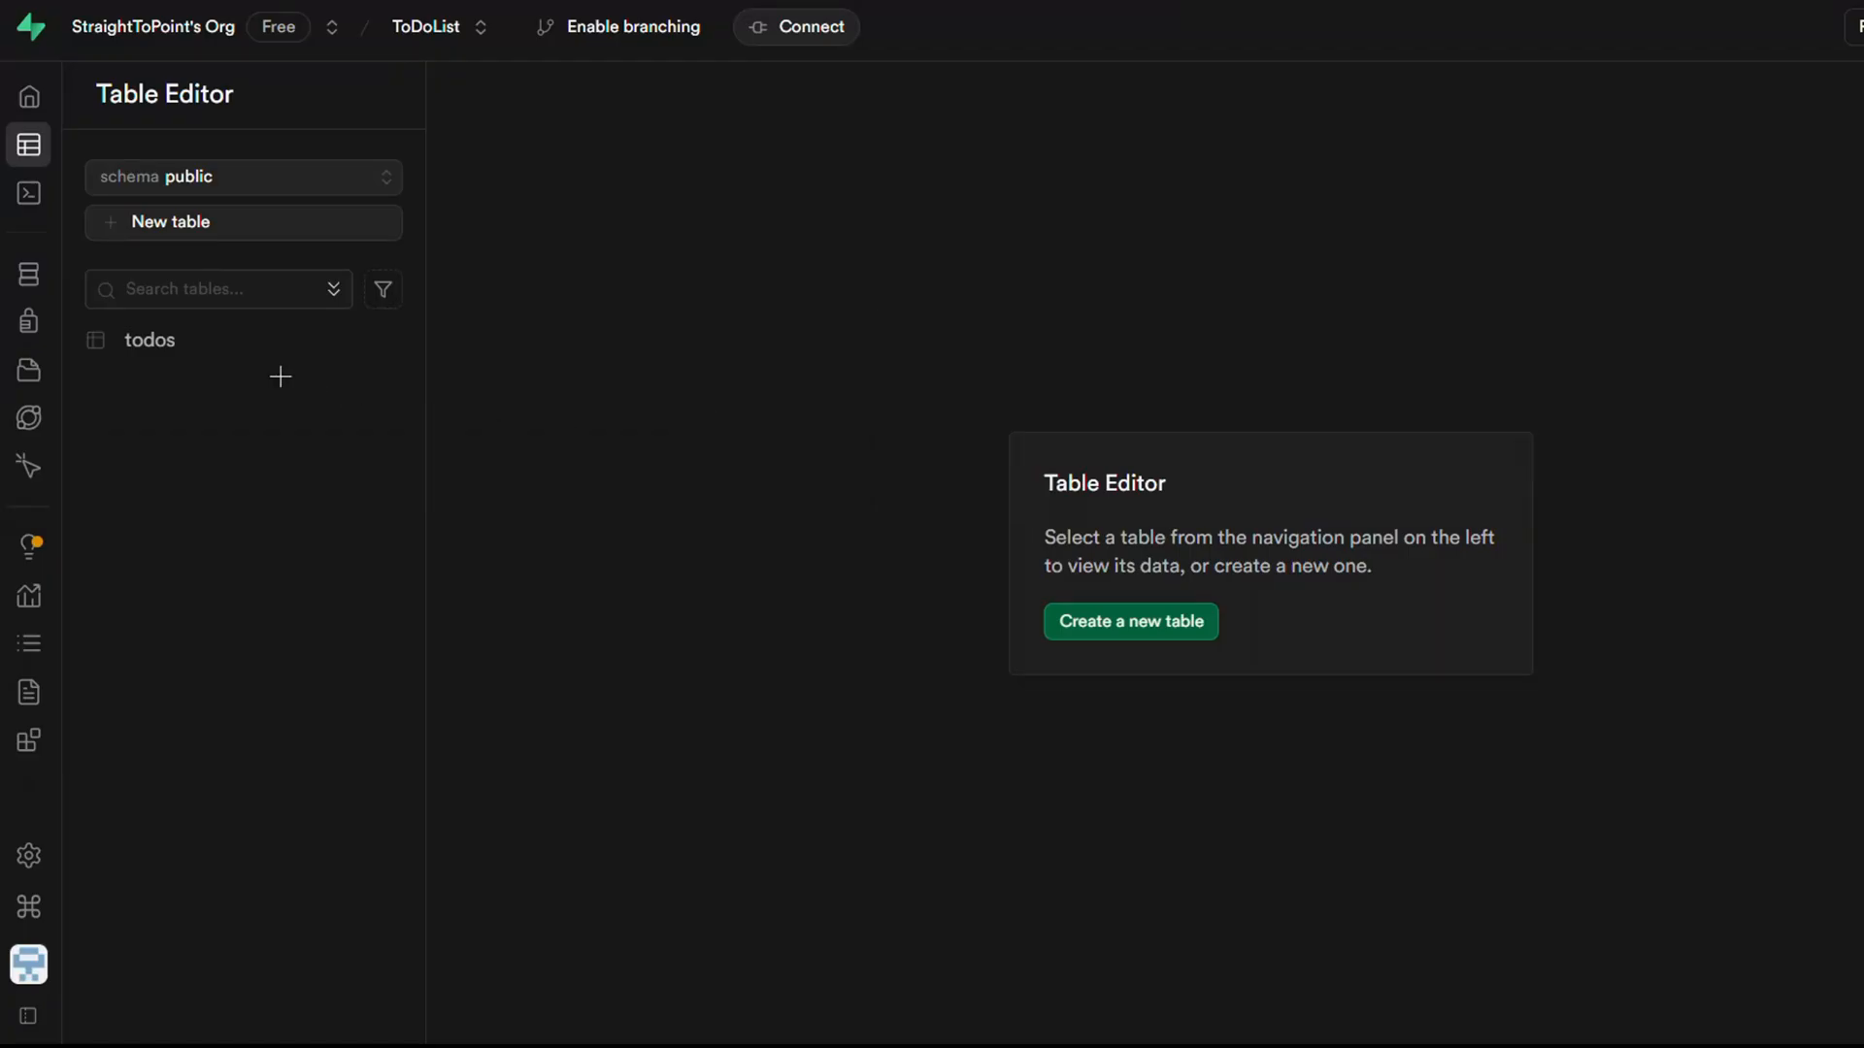
{"action": "left_click", "coordinate": [184, 355]}
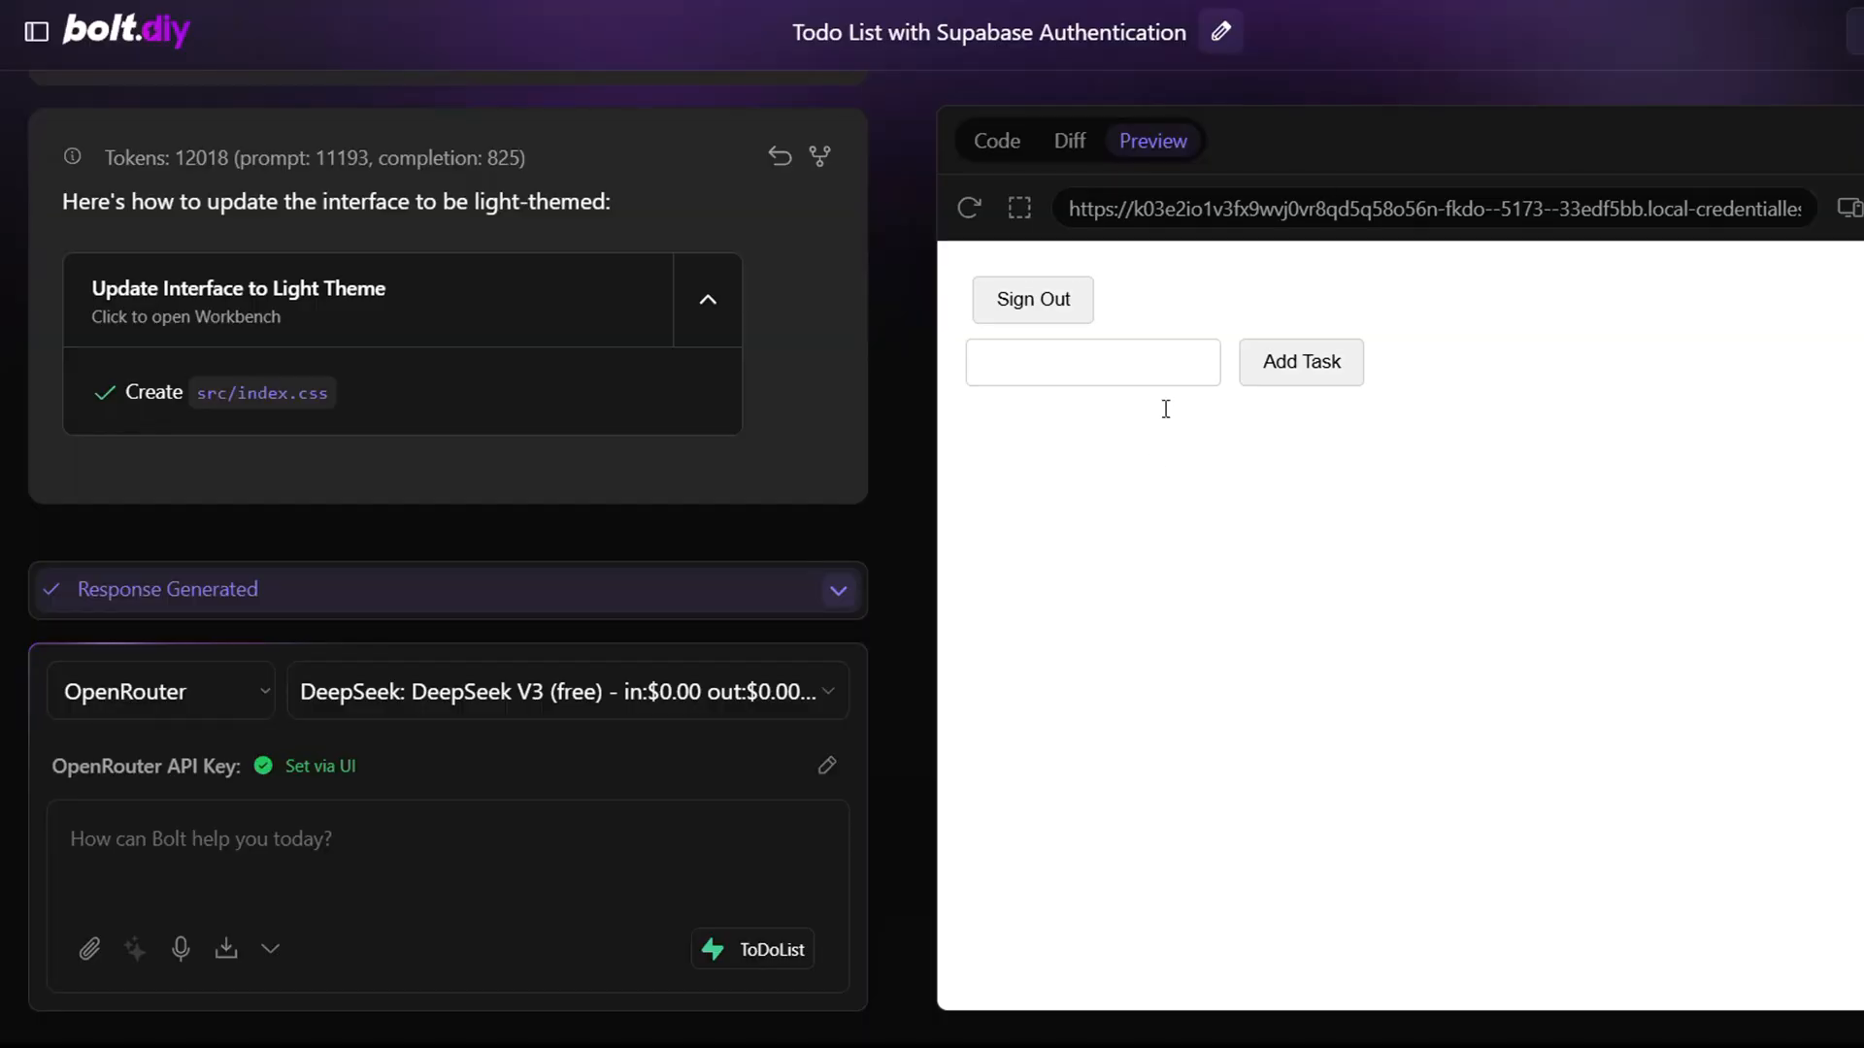
{"action": "left_click", "coordinate": [1090, 366]}
{"action": "type", "text": "task1"}
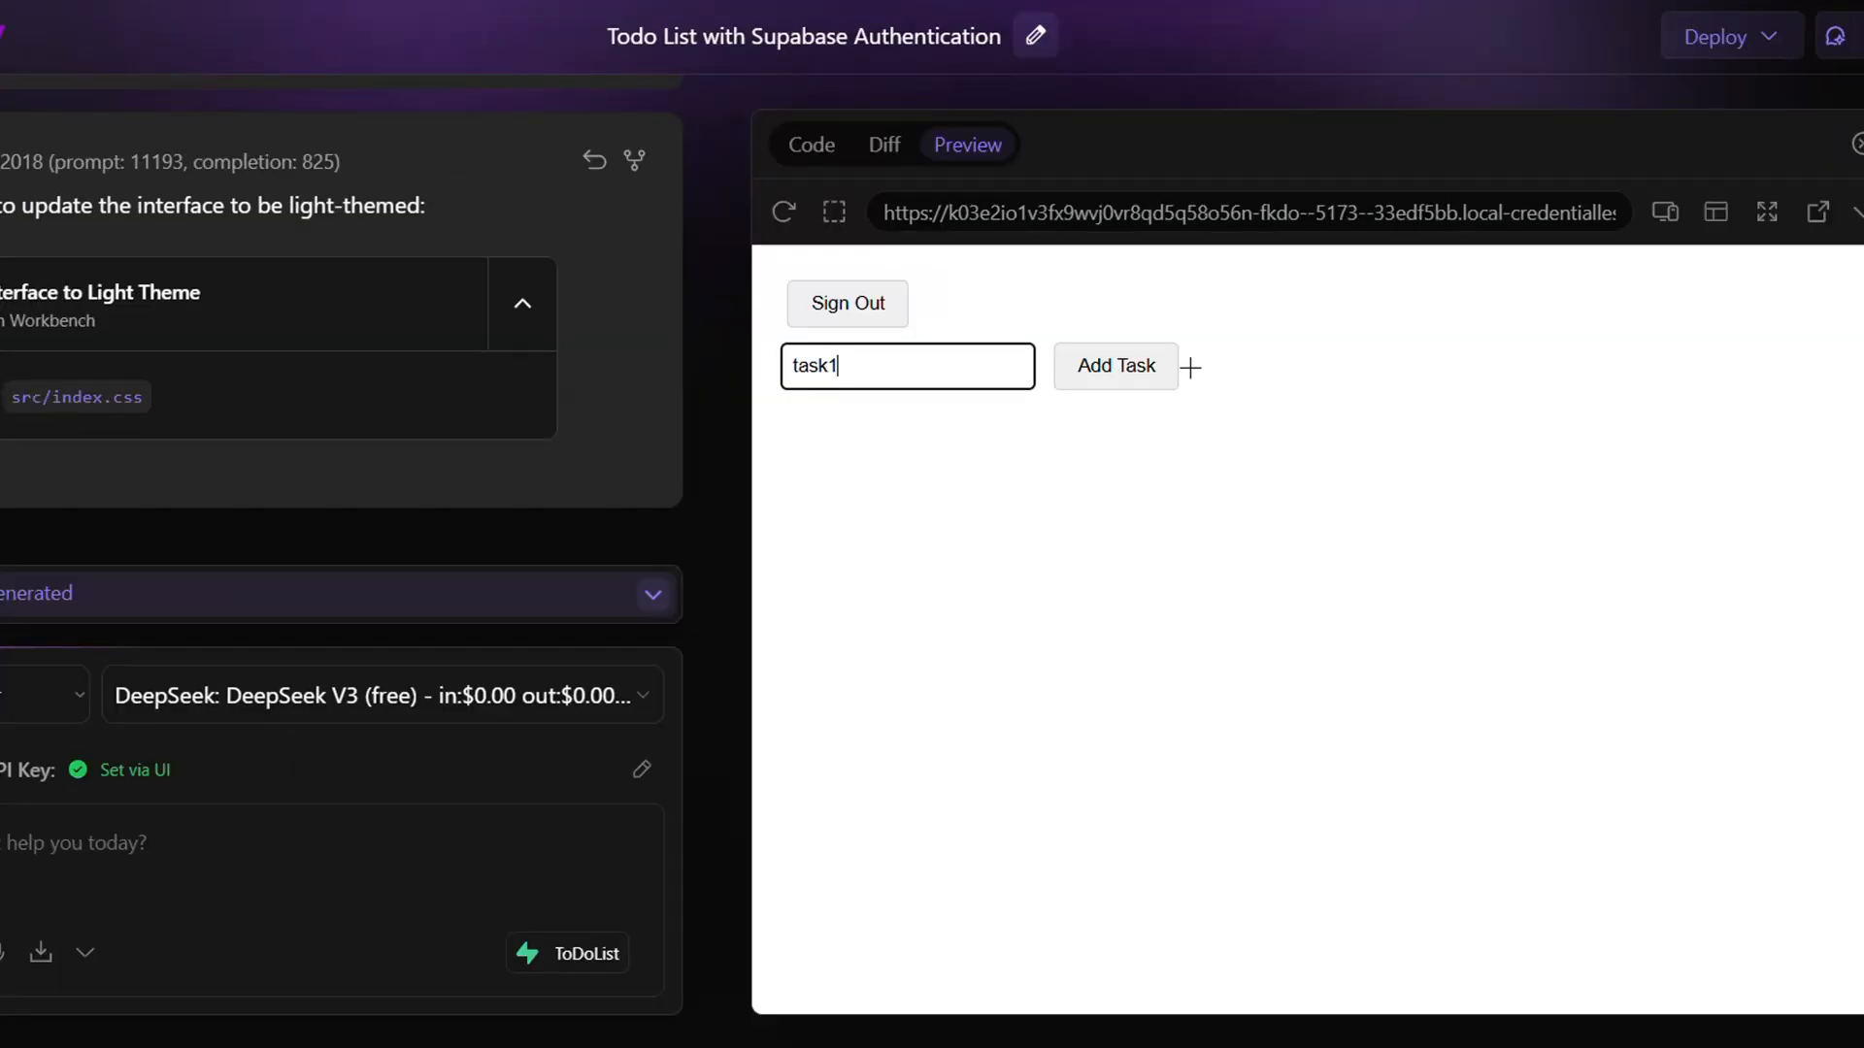
{"action": "left_click", "coordinate": [1123, 384]}
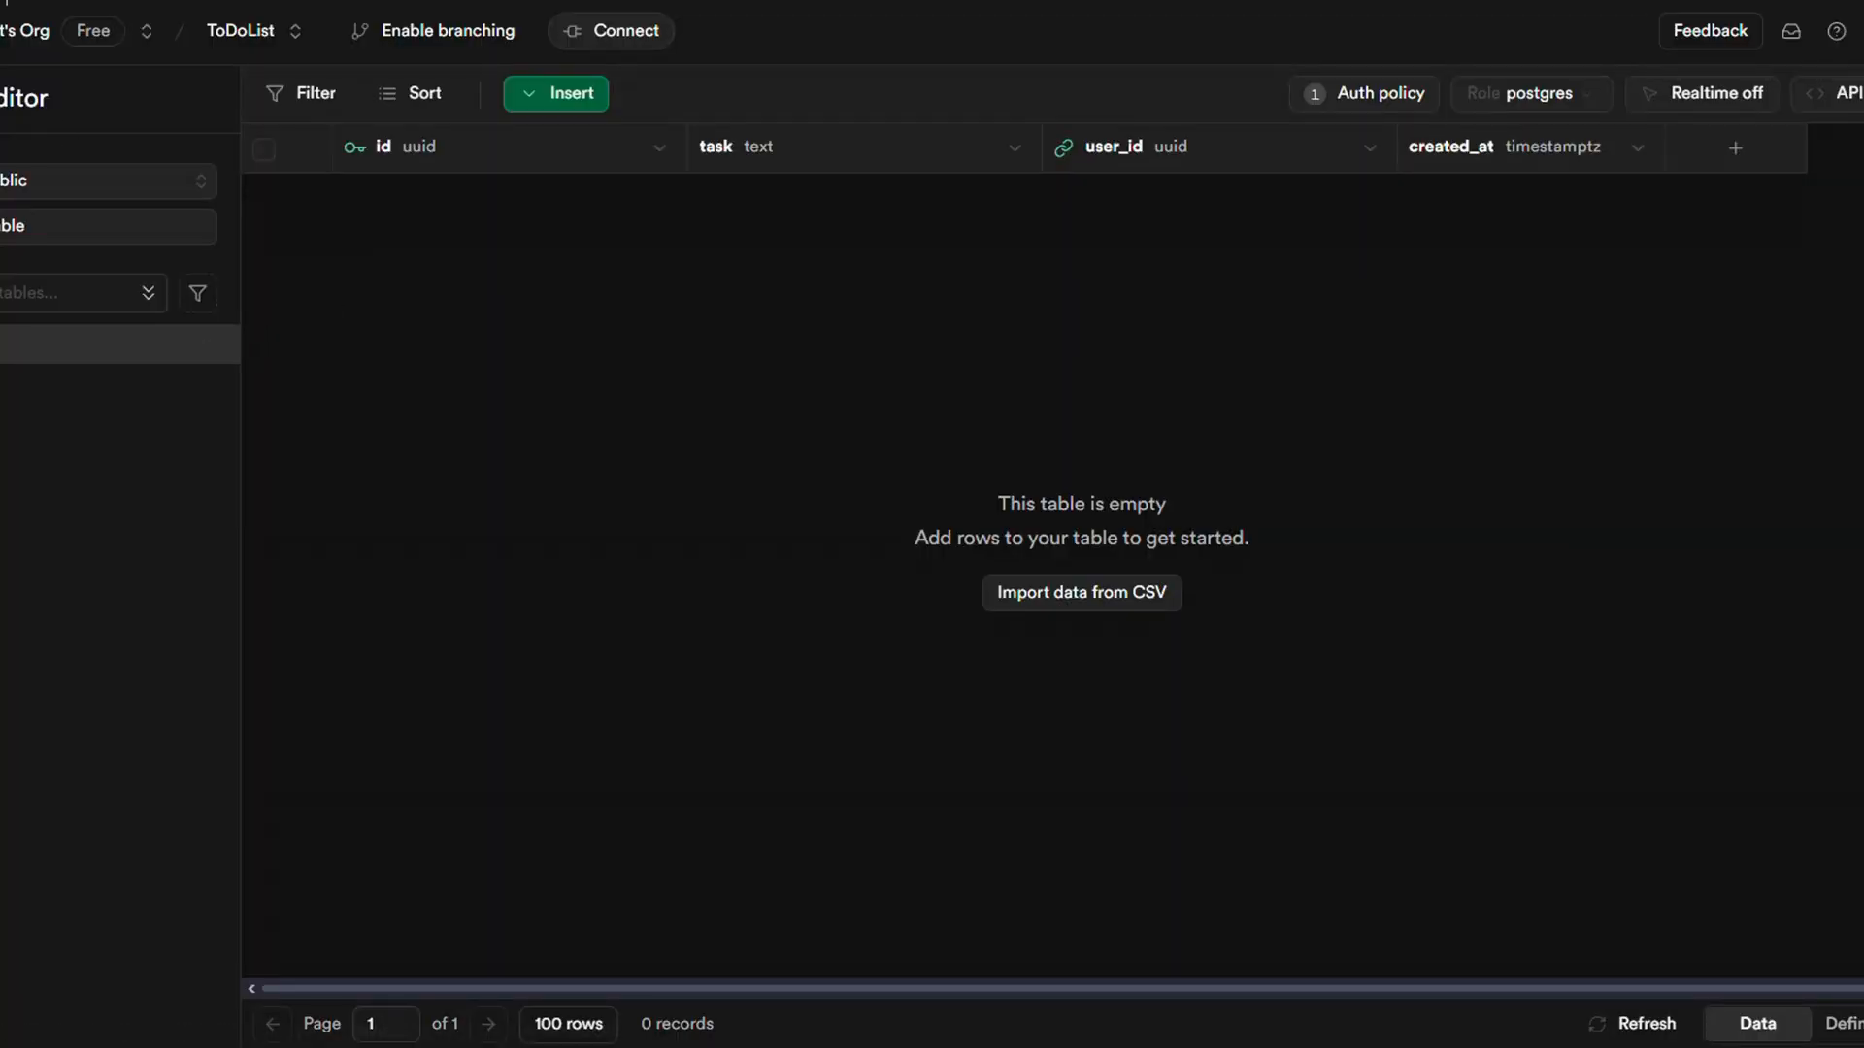
Return to the app preview and remove task1 from the to-do list.
{"action": "left_click", "coordinate": [5, 1]}
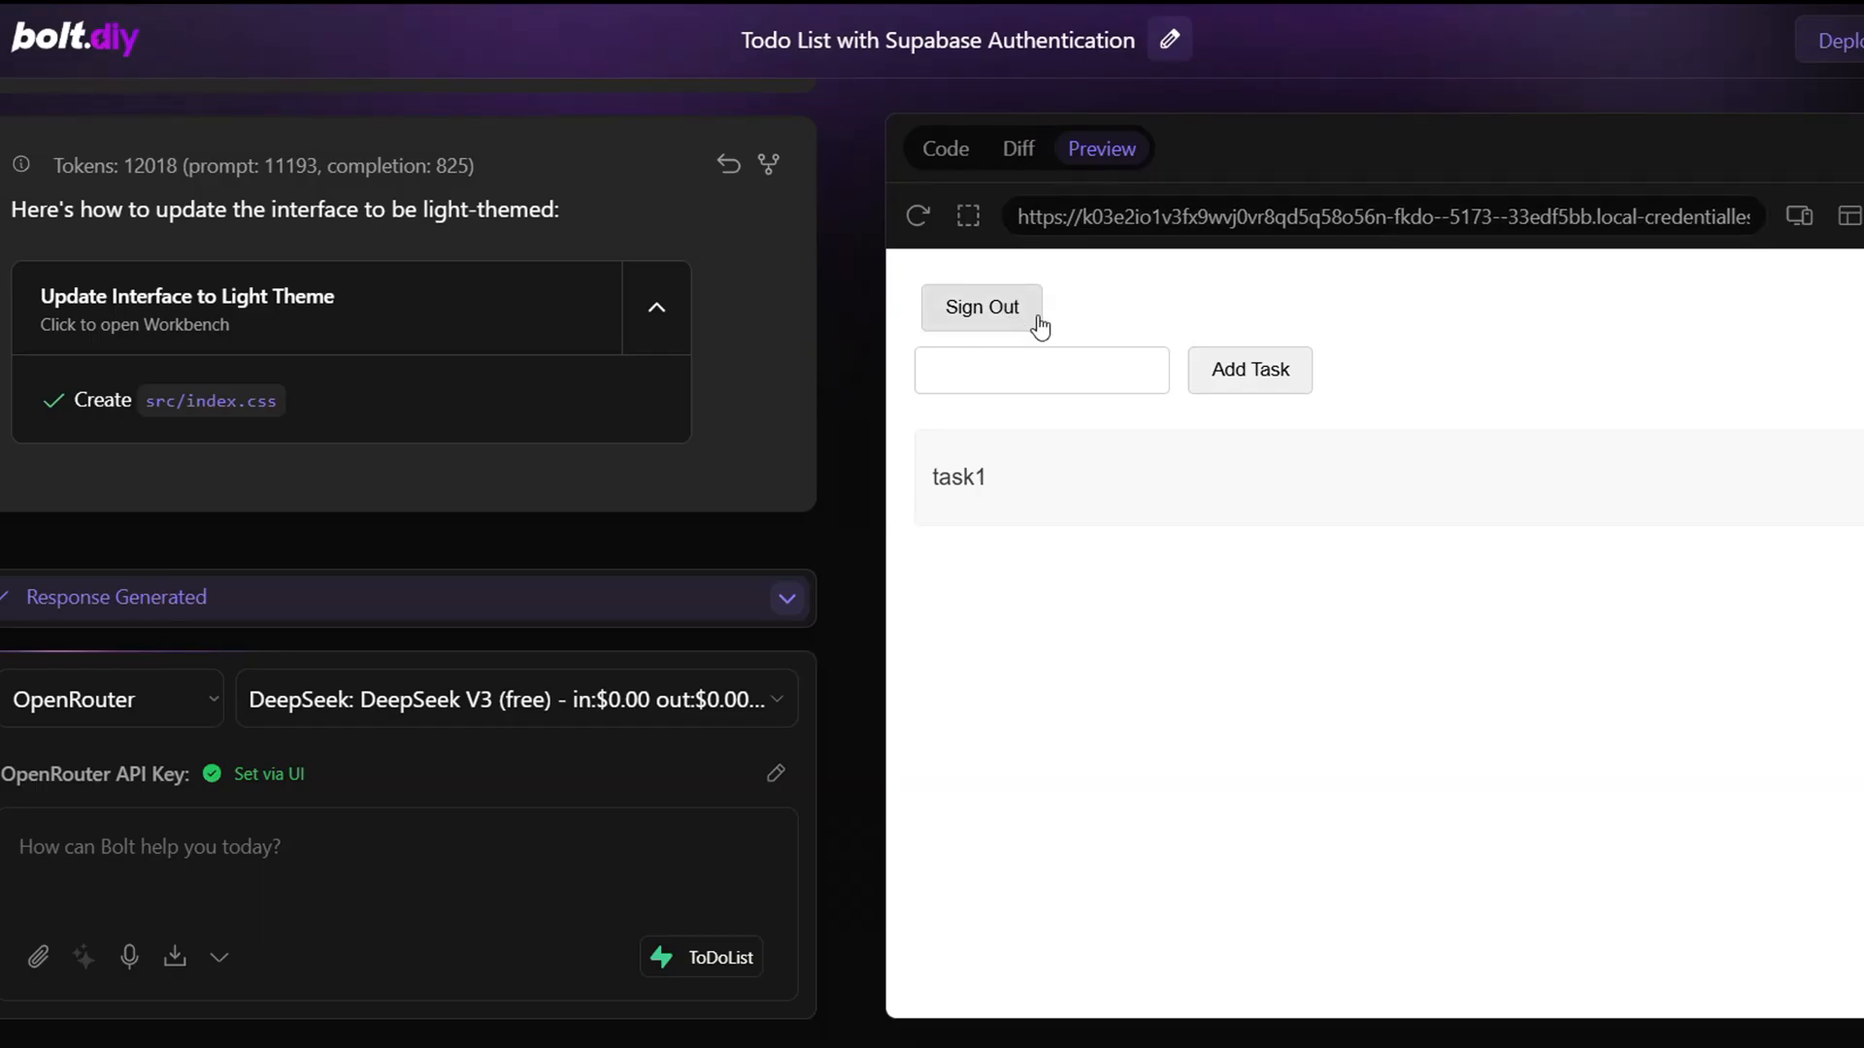
{"action": "left_click", "coordinate": [1773, 476]}
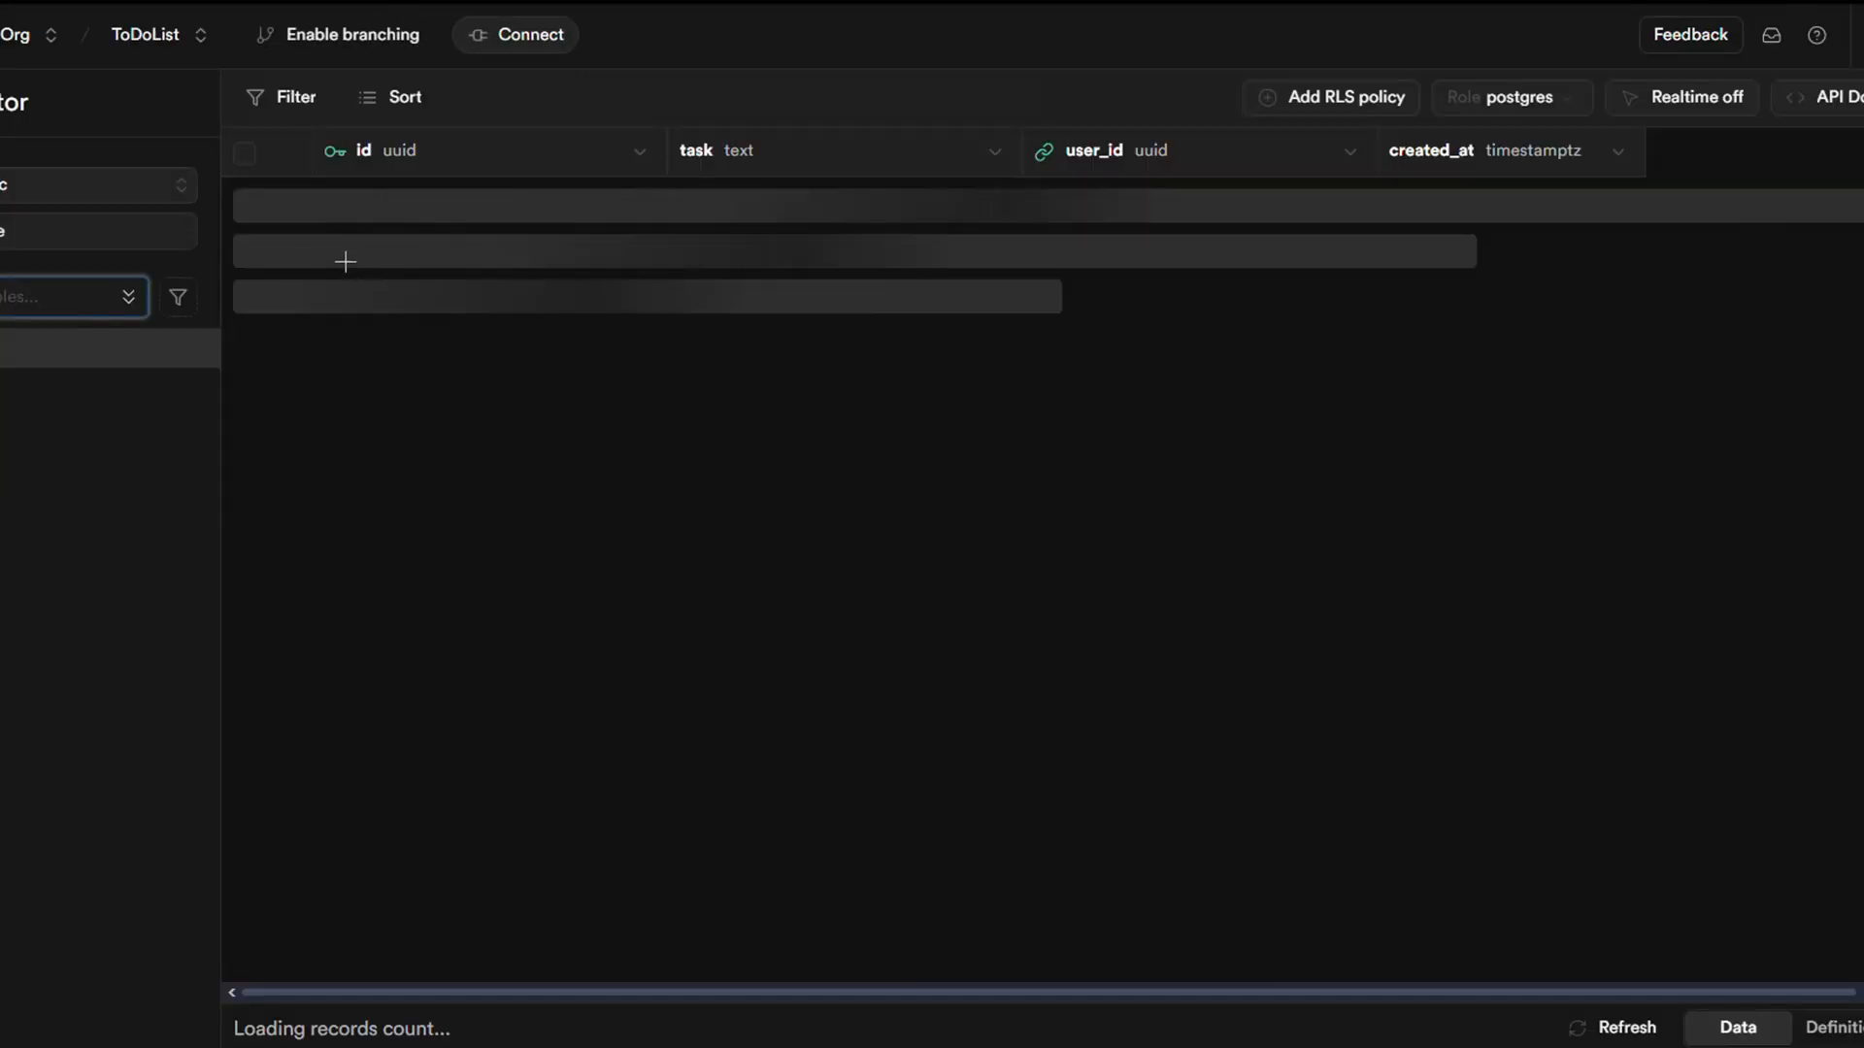